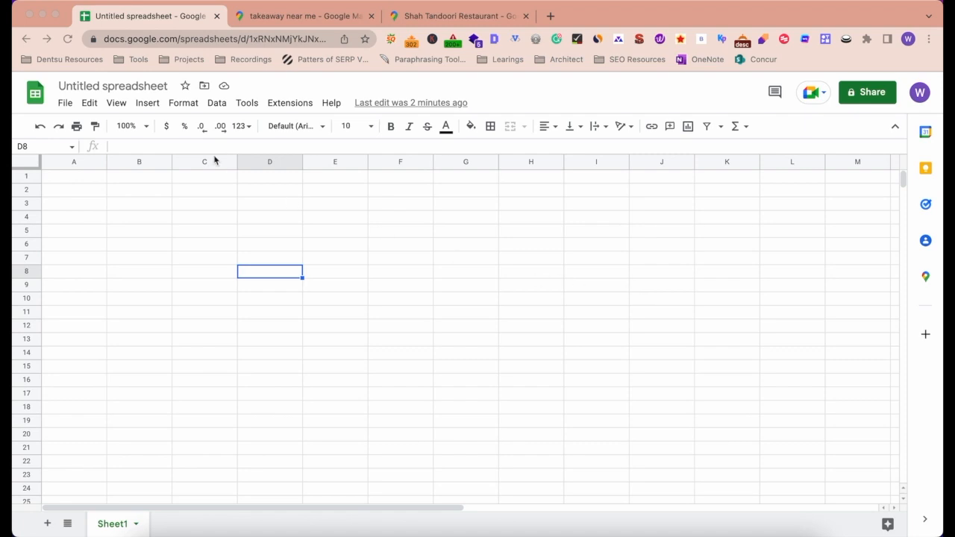
- Open the Google Workspace Marketplace to browse add-ons for the spreadsheet
click(294, 105)
click(292, 104)
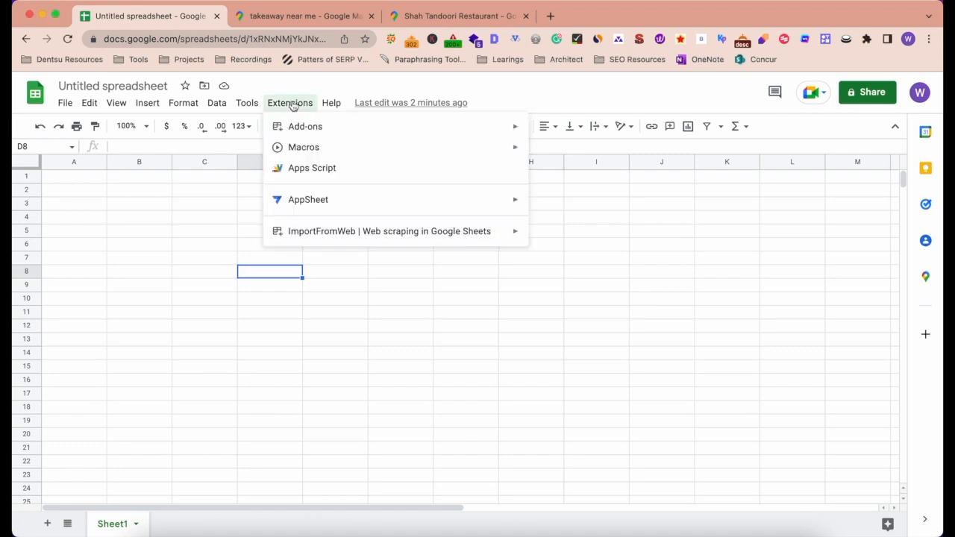
mouse_move(296, 127)
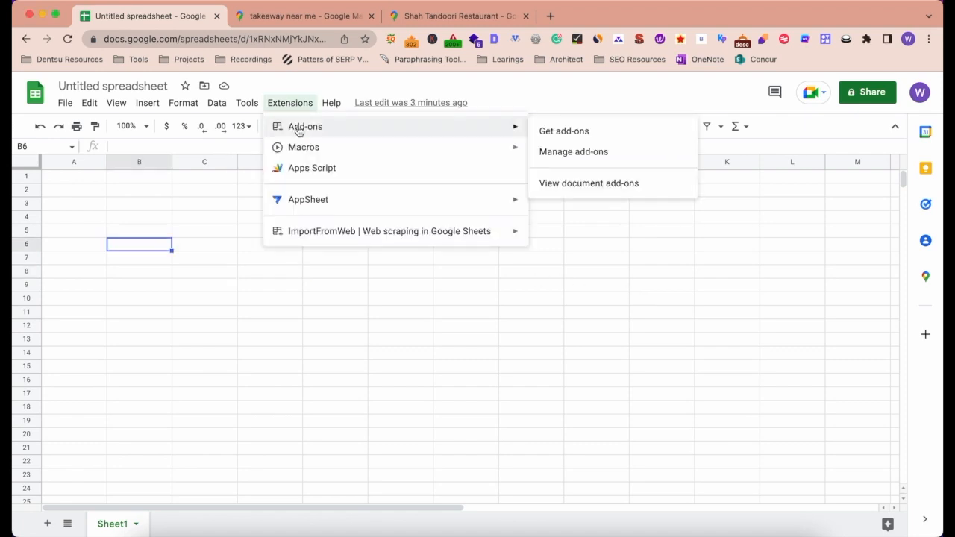
click(592, 134)
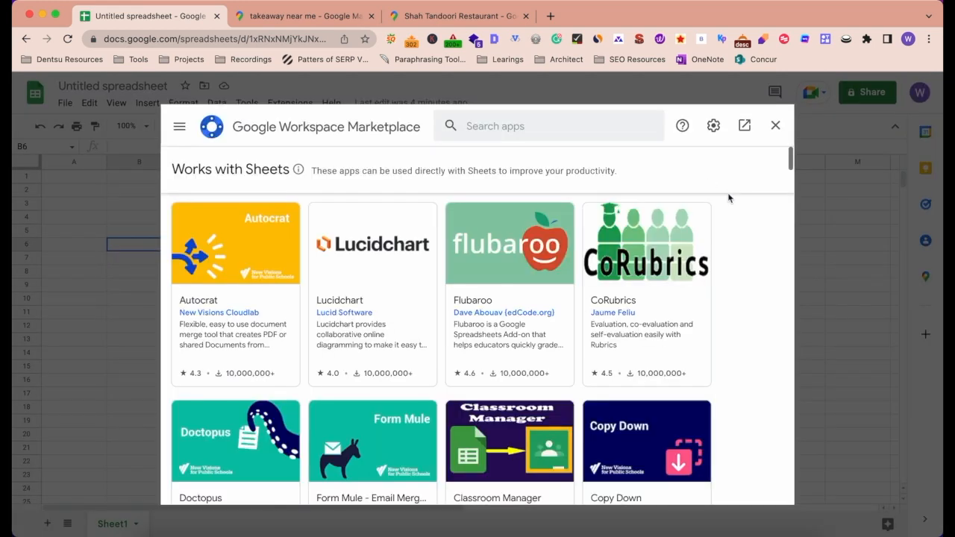
- Search the marketplace for "importfrom", view the ImportFromWeb | Web scraping in Google Sheets listing, and close the marketplace
click(529, 121)
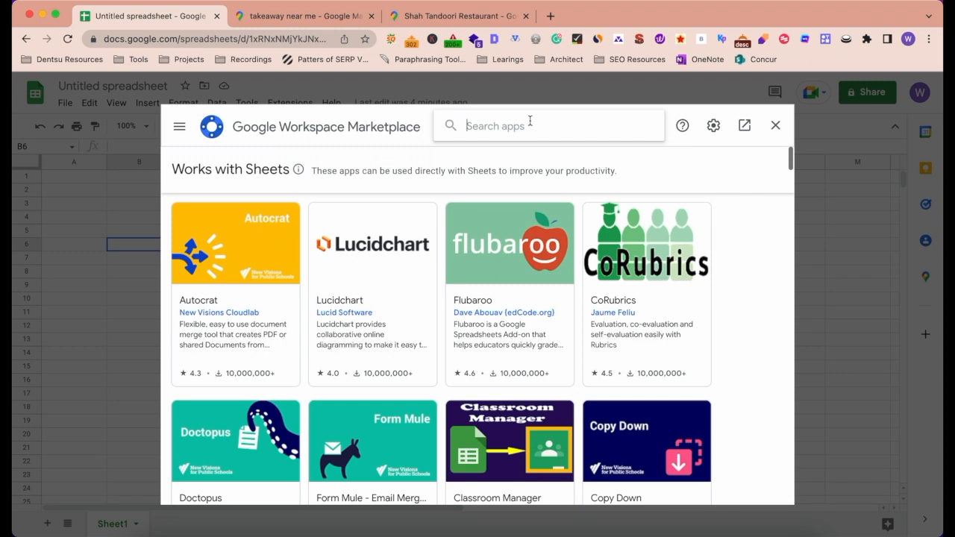
text(i)
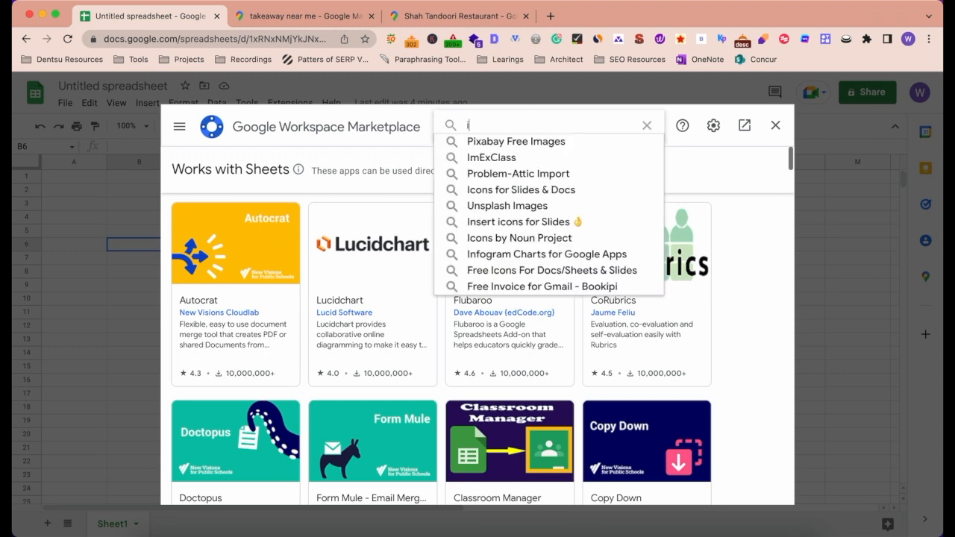
text(mportfrom)
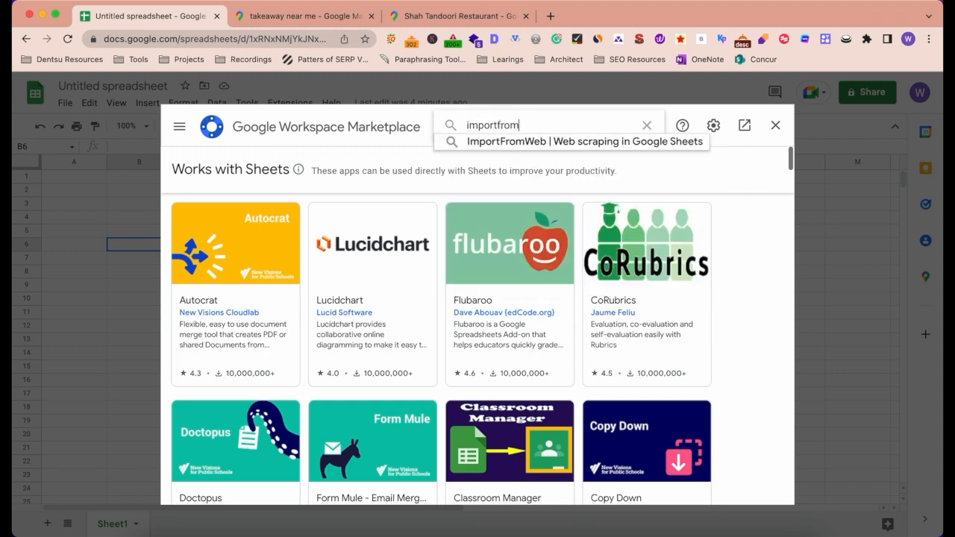
click(582, 142)
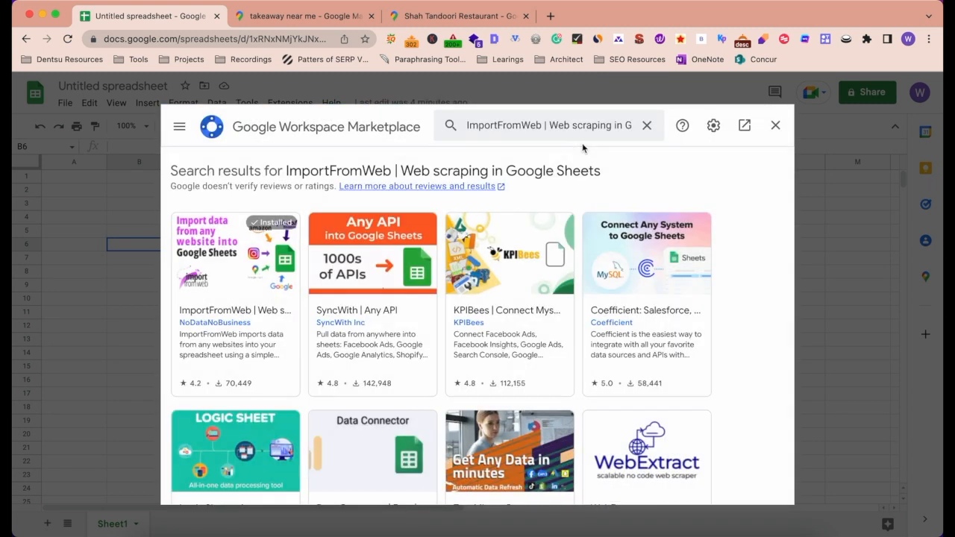
click(225, 270)
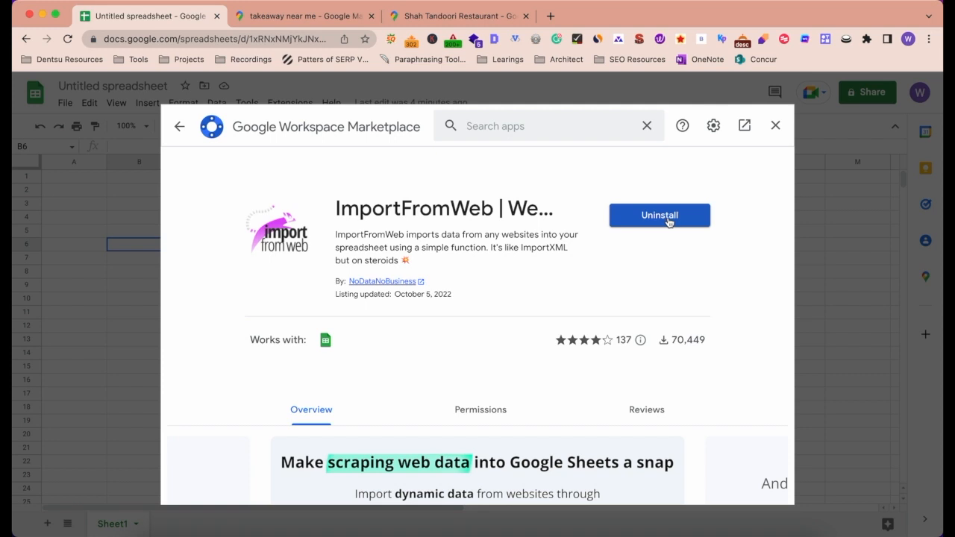
click(777, 125)
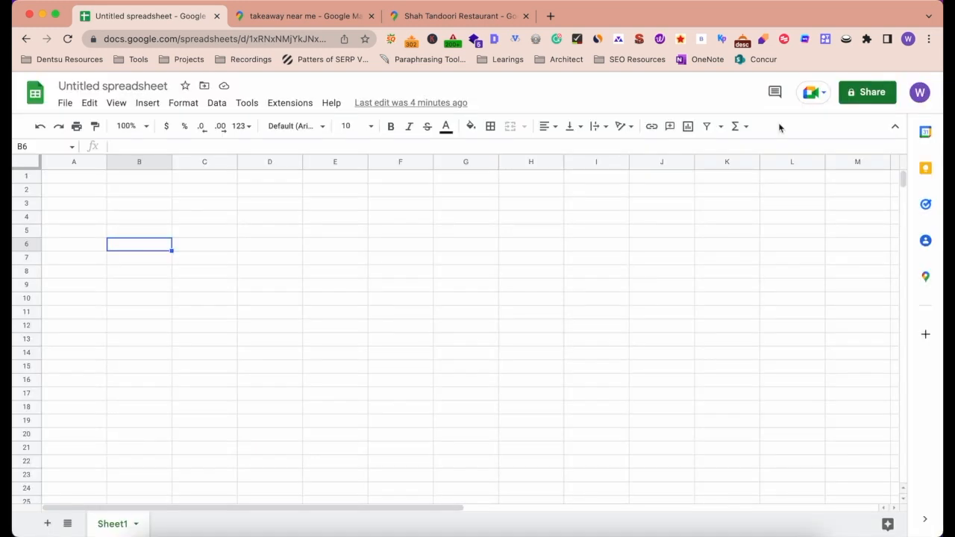
- Reactivate the ImportFromWeb add-on and look through the Start page of its Function Builder
click(290, 103)
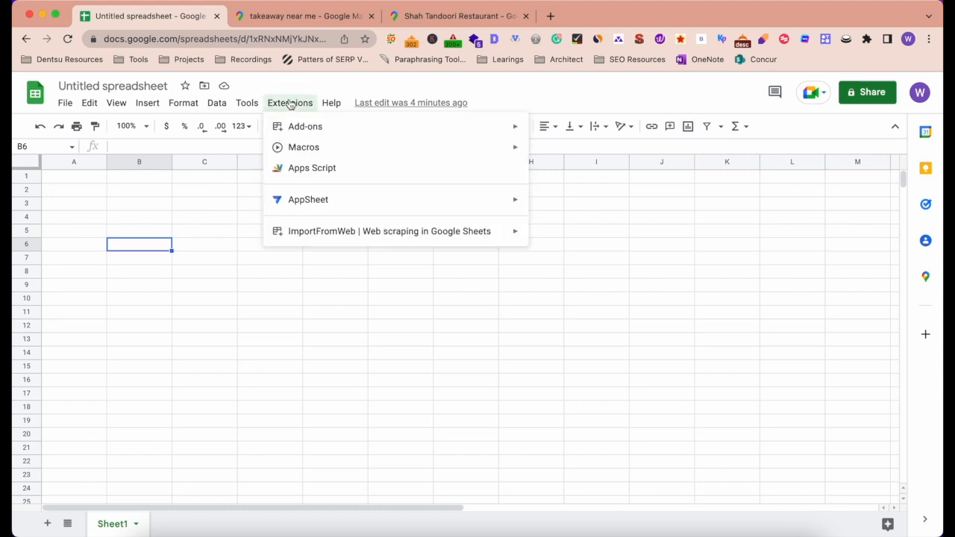
mouse_move(336, 234)
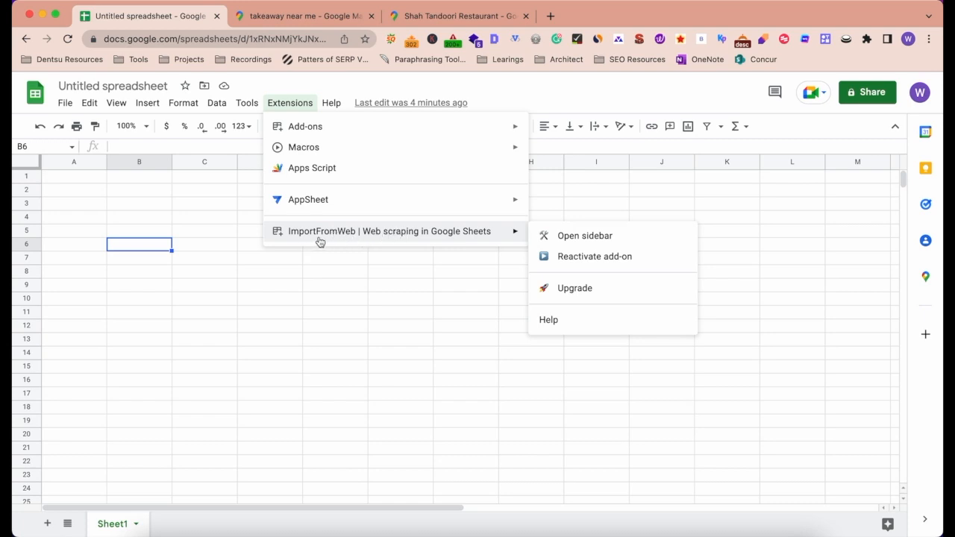
click(586, 257)
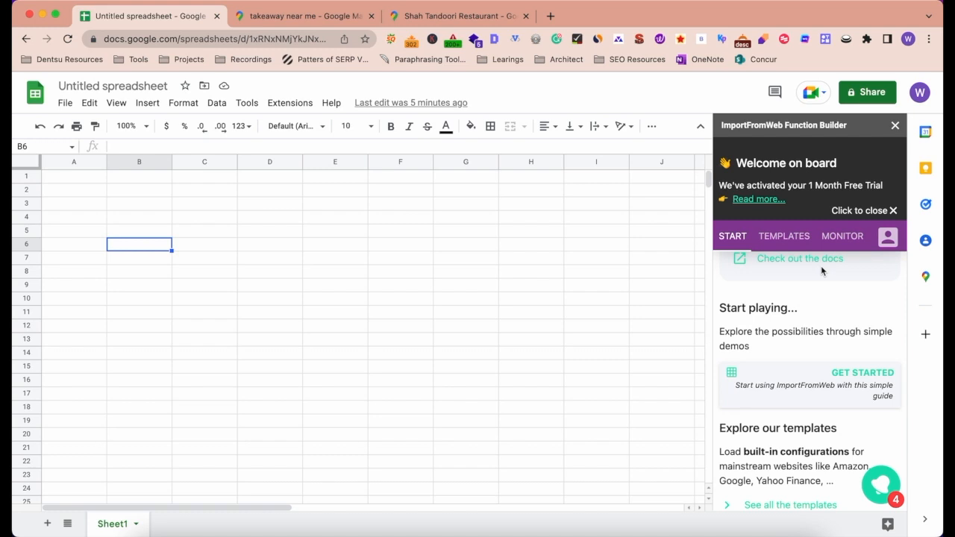
scroll(820, 267, down, 3)
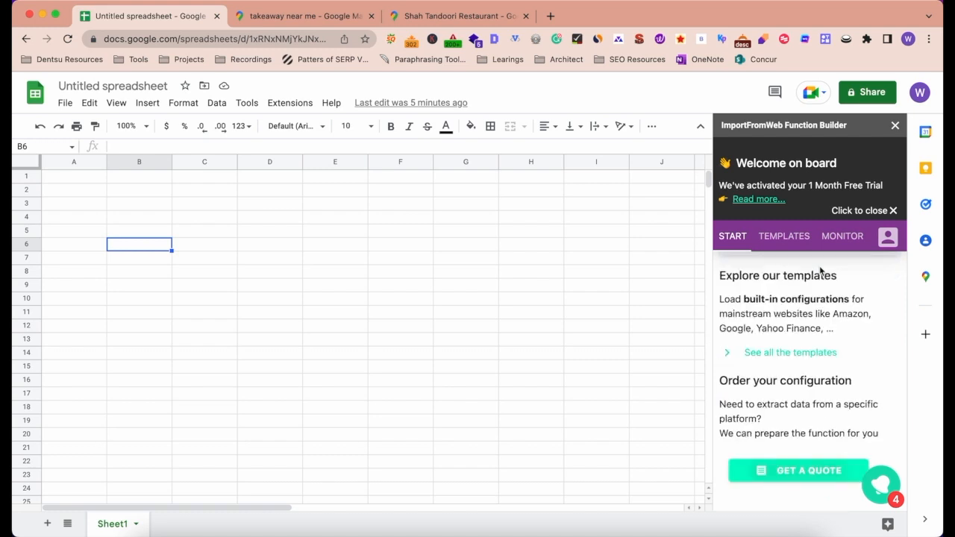
scroll(821, 271, up, 1)
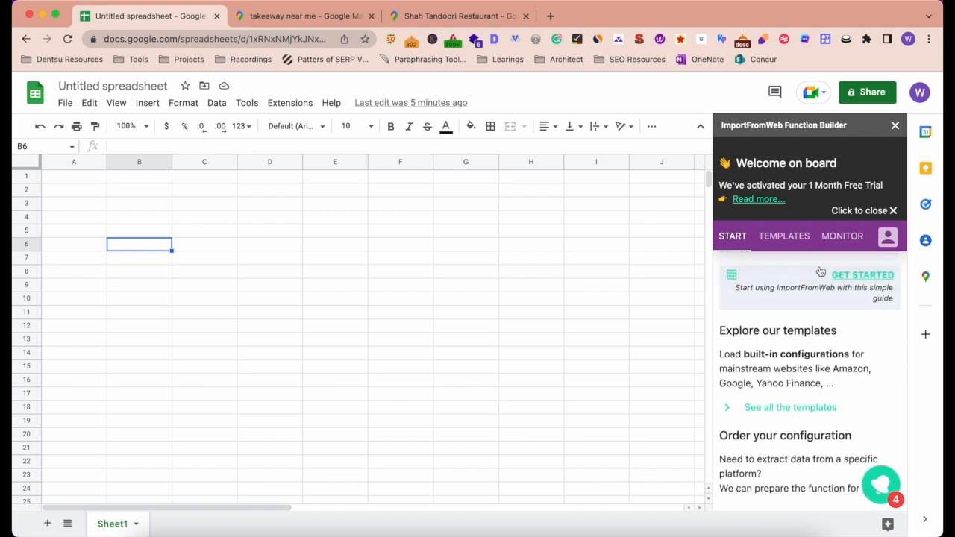
scroll(820, 270, up, 4)
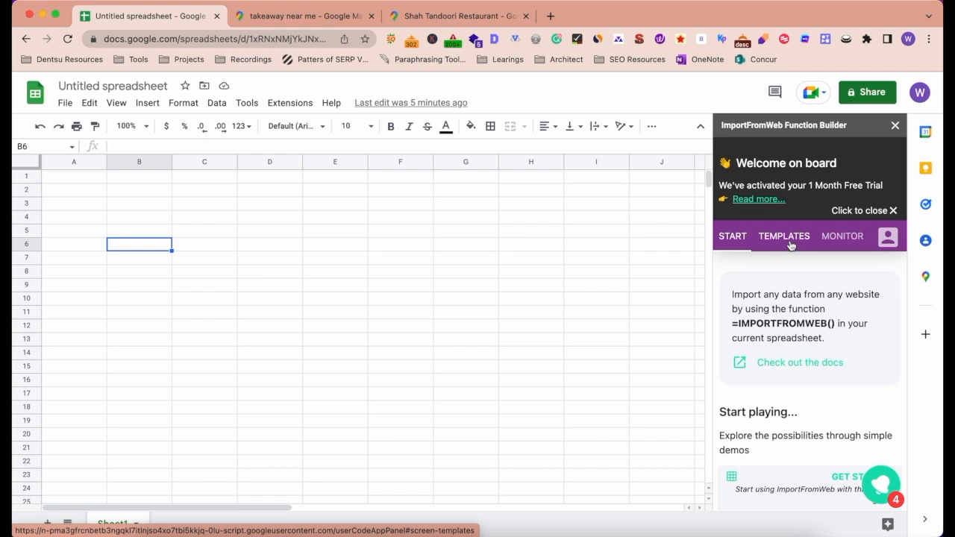
- Load the Google Maps Places template from the ImportFromWeb solutions into the spreadsheet and close the Function Builder
click(791, 247)
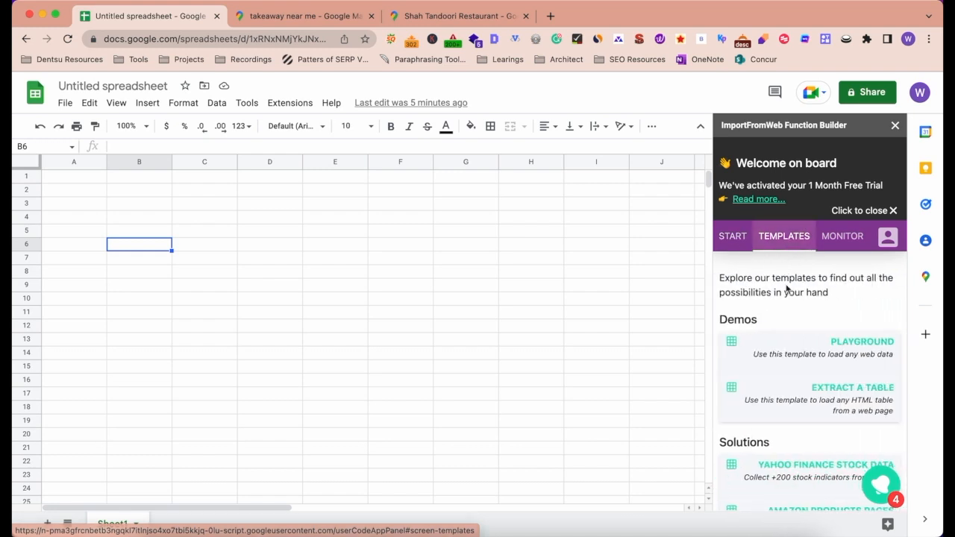
scroll(786, 290, down, 3)
scroll(786, 290, down, 5)
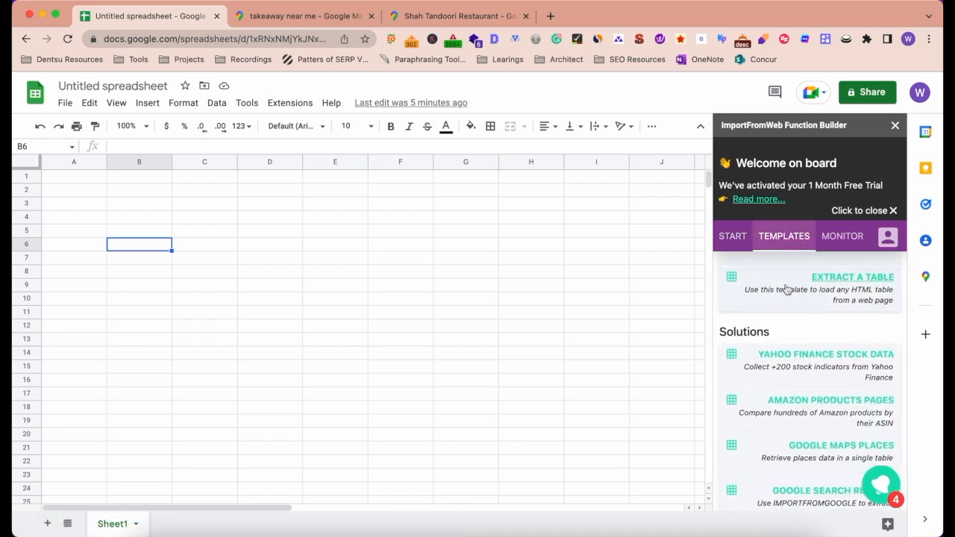
scroll(786, 289, down, 1)
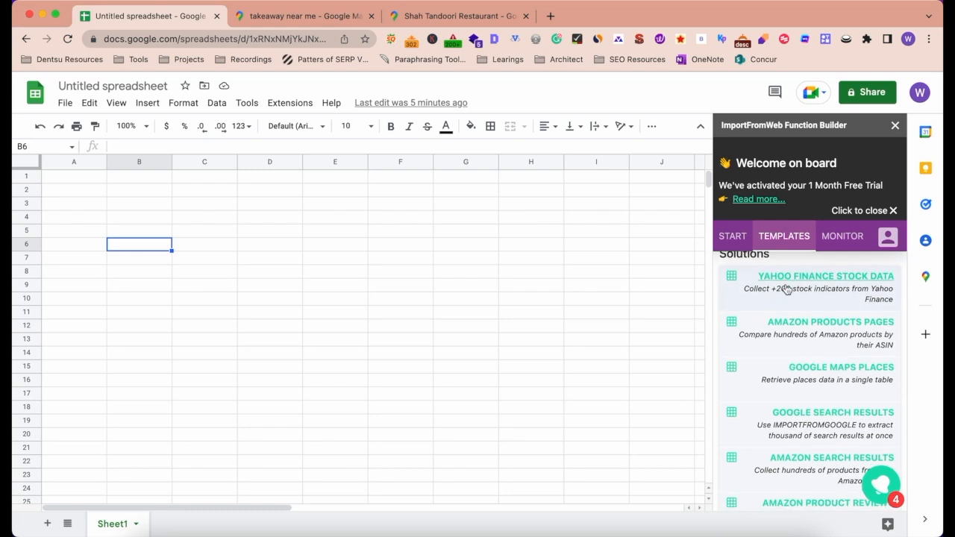
scroll(786, 289, down, 3)
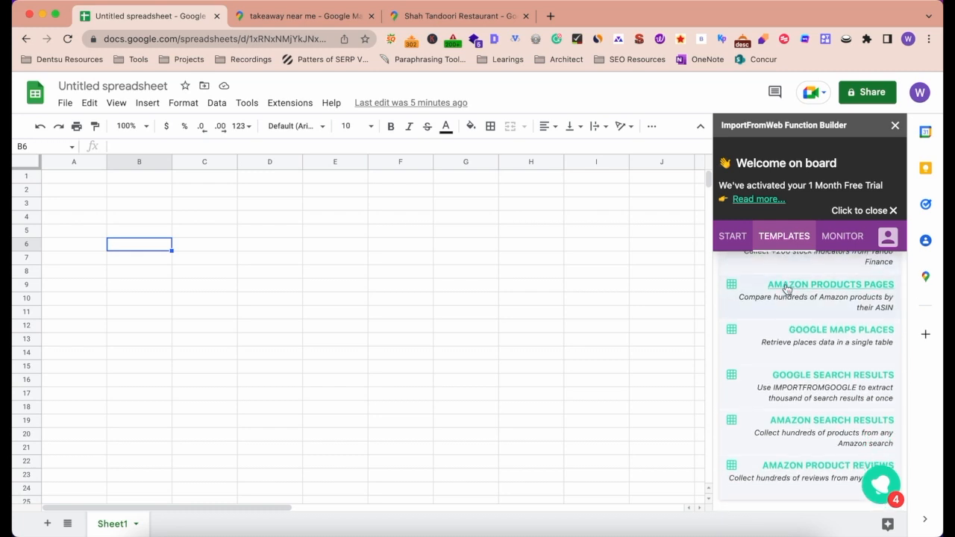
scroll(786, 290, down, 2)
scroll(821, 343, up, 5)
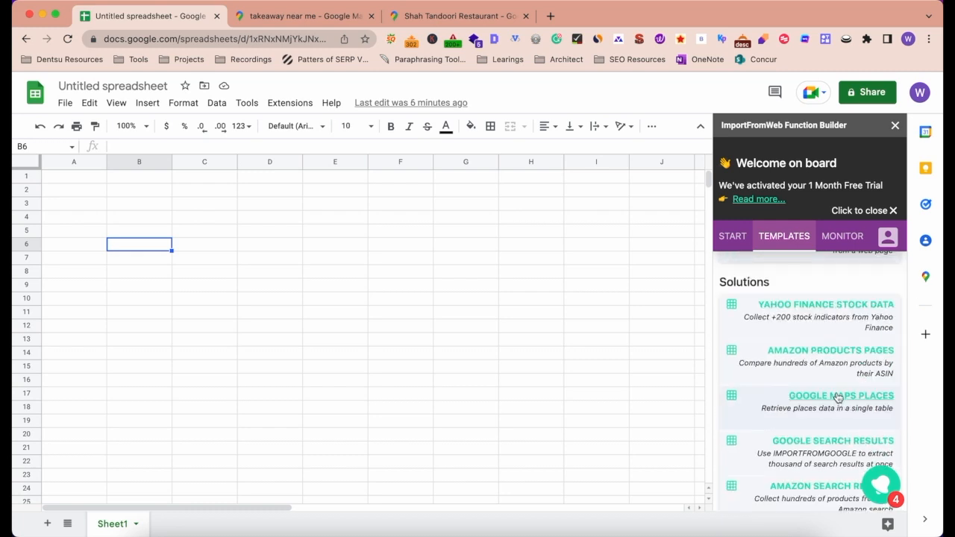
scroll(837, 398, down, 1)
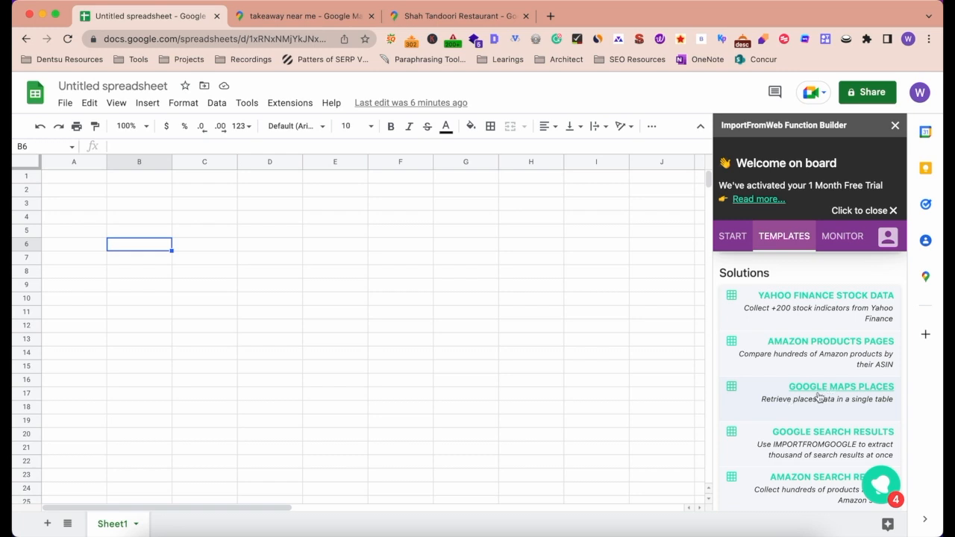
click(818, 395)
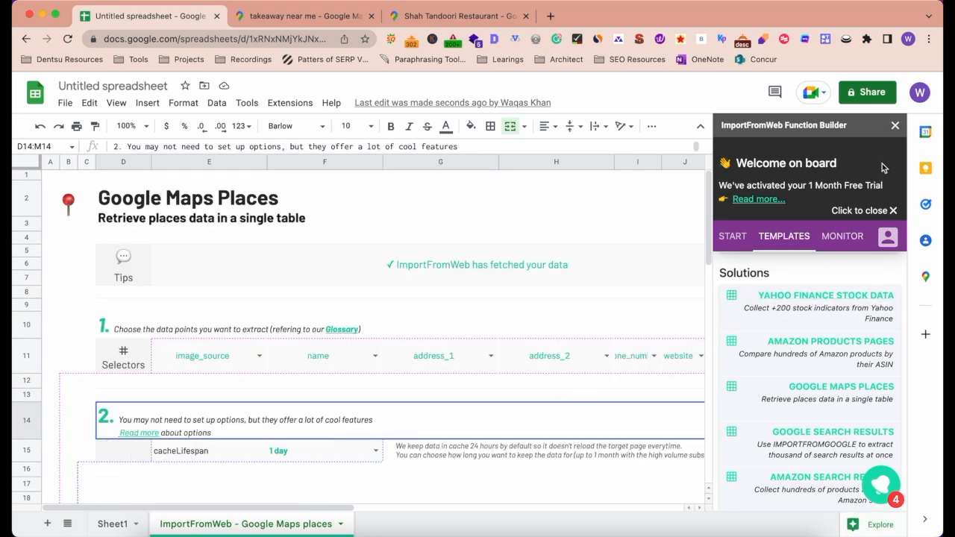
click(895, 128)
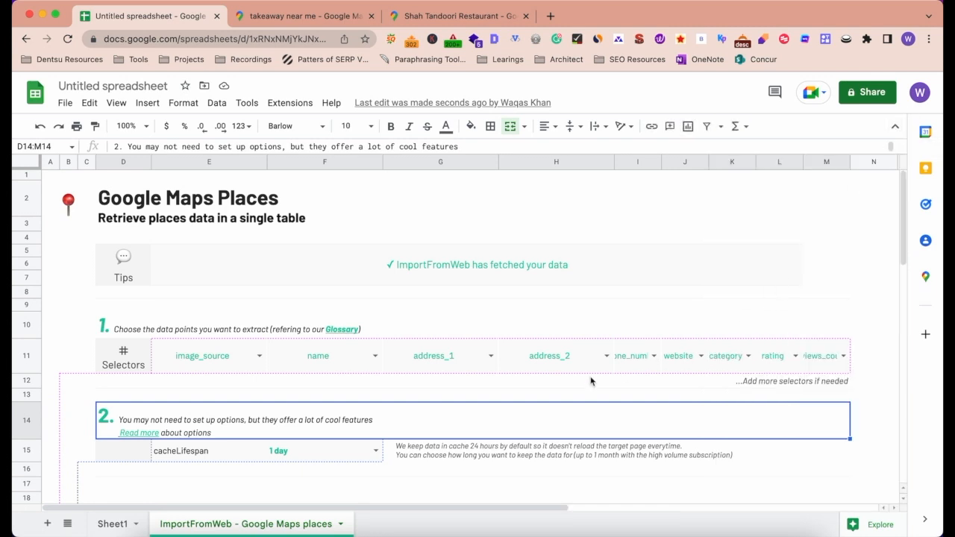
- Review the Google Maps Places template's data point selectors and its cacheLifespan option section
scroll(590, 381, down, 3)
scroll(590, 382, up, 3)
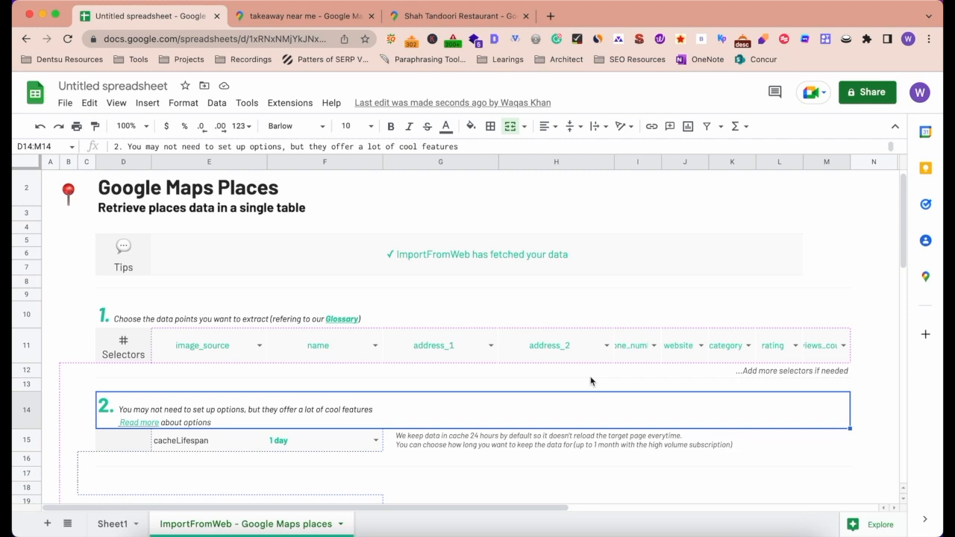
scroll(590, 381, down, 3)
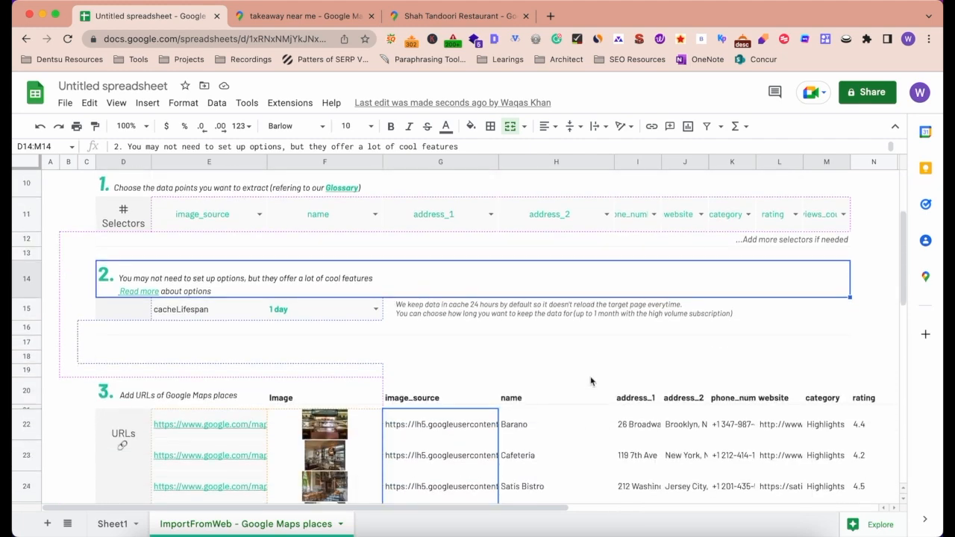
scroll(590, 382, up, 3)
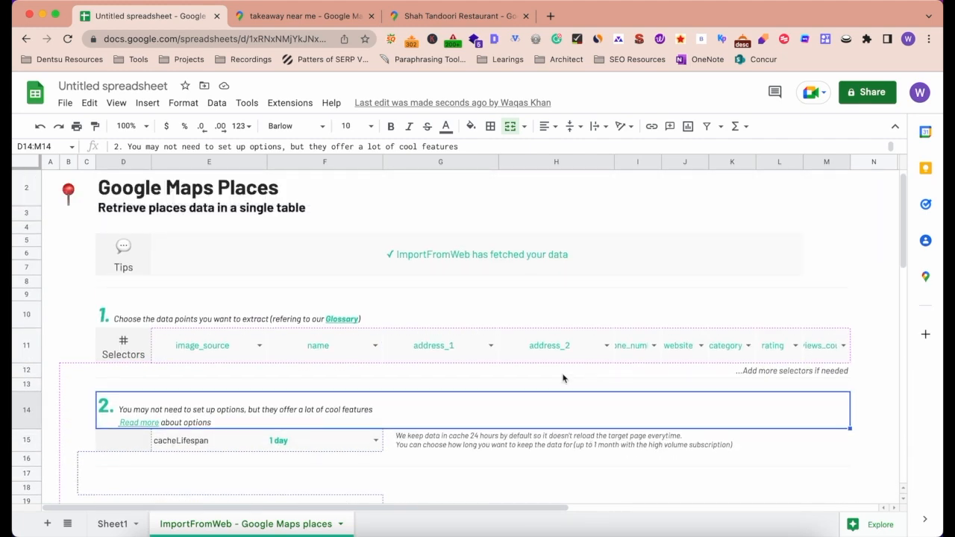
click(221, 274)
key(Down)
key(Down)
key(Down)
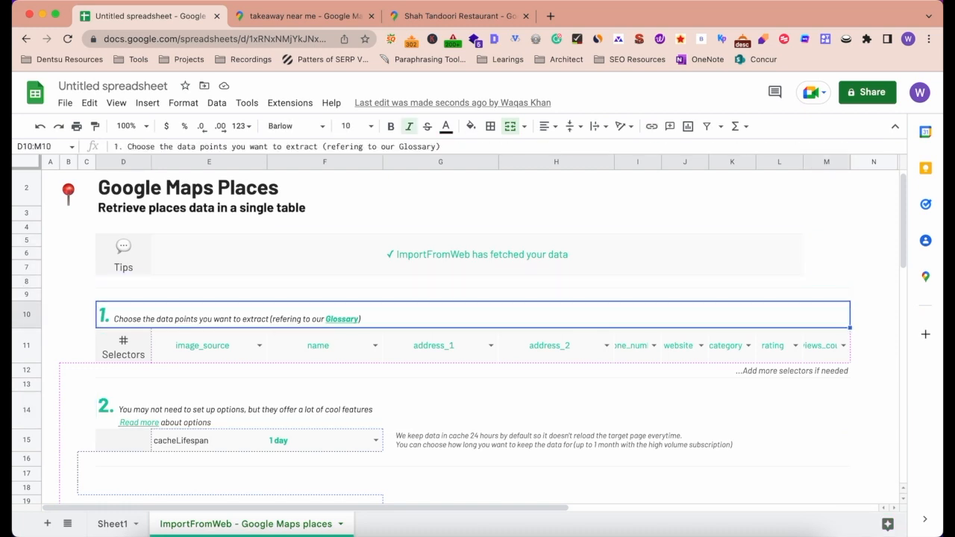
key(Down)
key(Down)
key(Down)
key(Down)
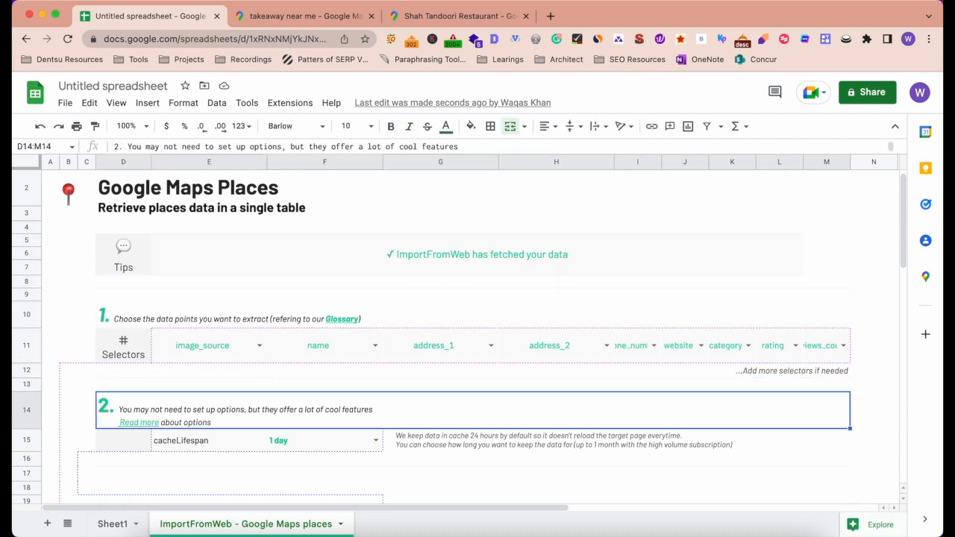
key(Down)
- Examine the template's section for Google Maps place URLs, including a link preview and the data columns beside it
scroll(122, 368, down, 5)
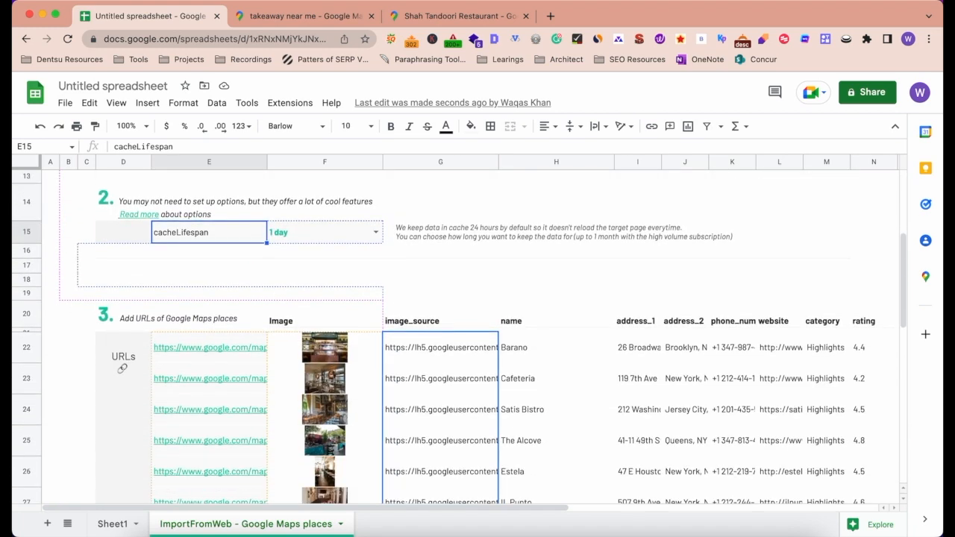
scroll(122, 358, down, 2)
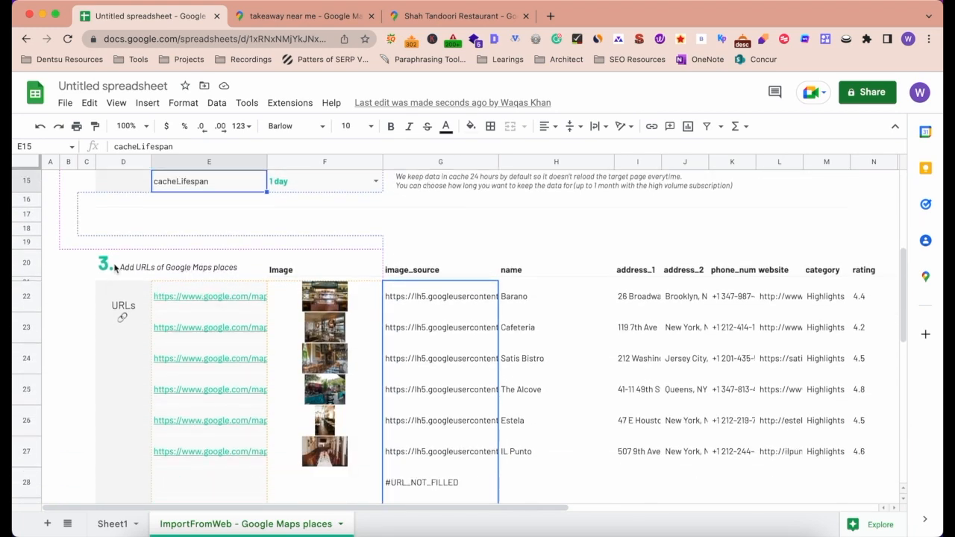
click(104, 265)
mouse_move(192, 297)
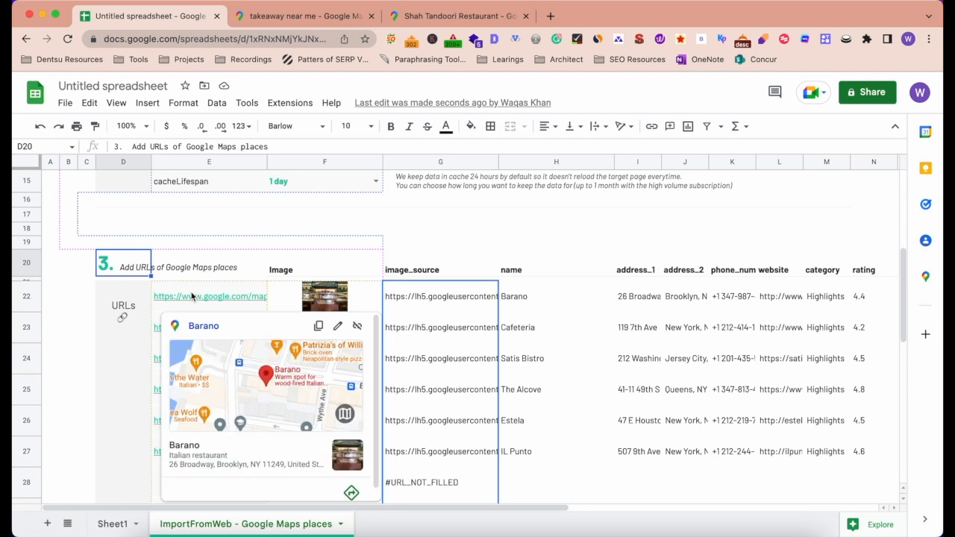
click(137, 349)
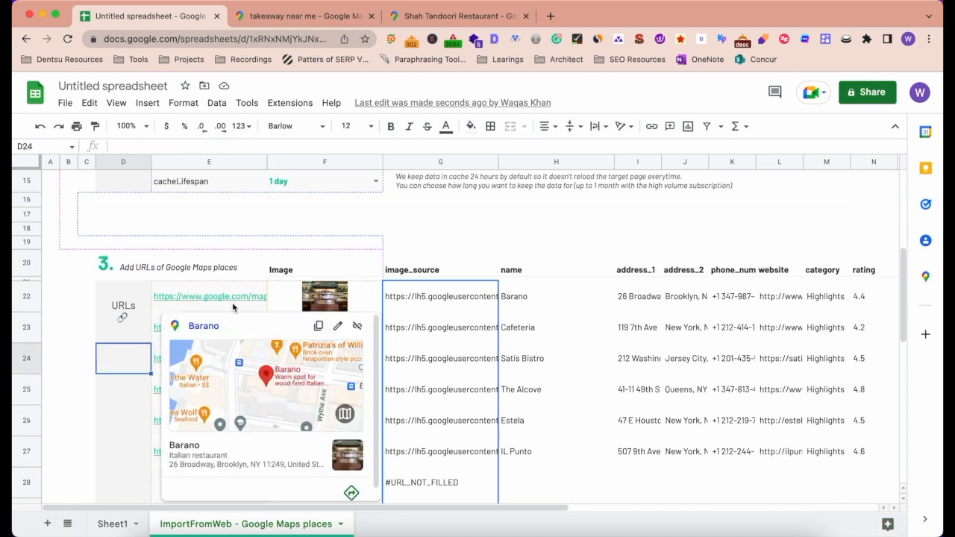
click(486, 232)
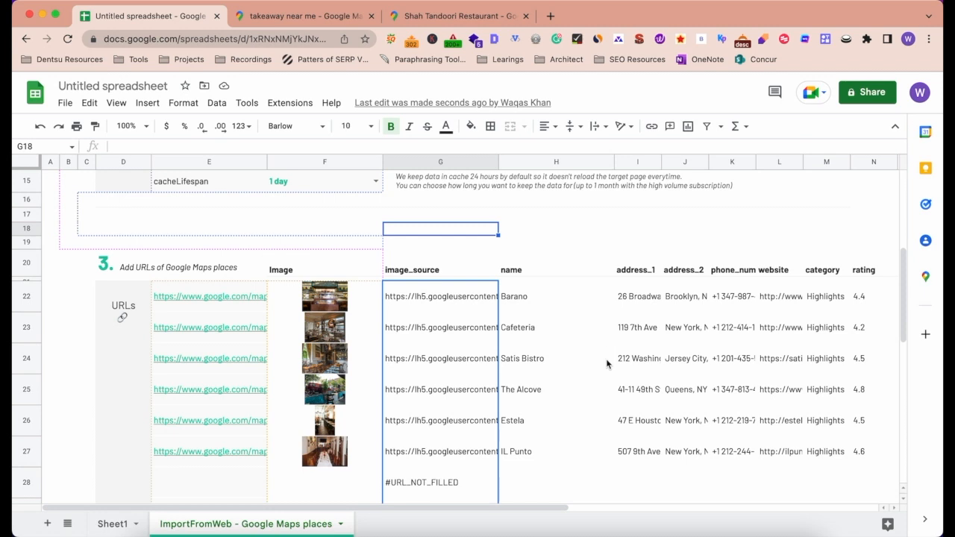
scroll(289, 399, down, 2)
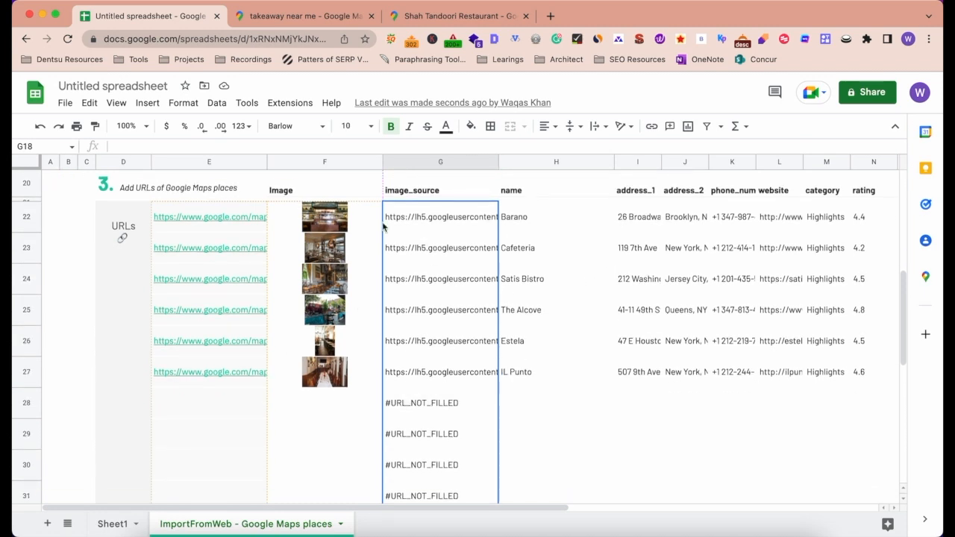
- Select the full Google Maps URL of the Shah Tandoori Restaurant page and look over the business details listed there
click(392, 15)
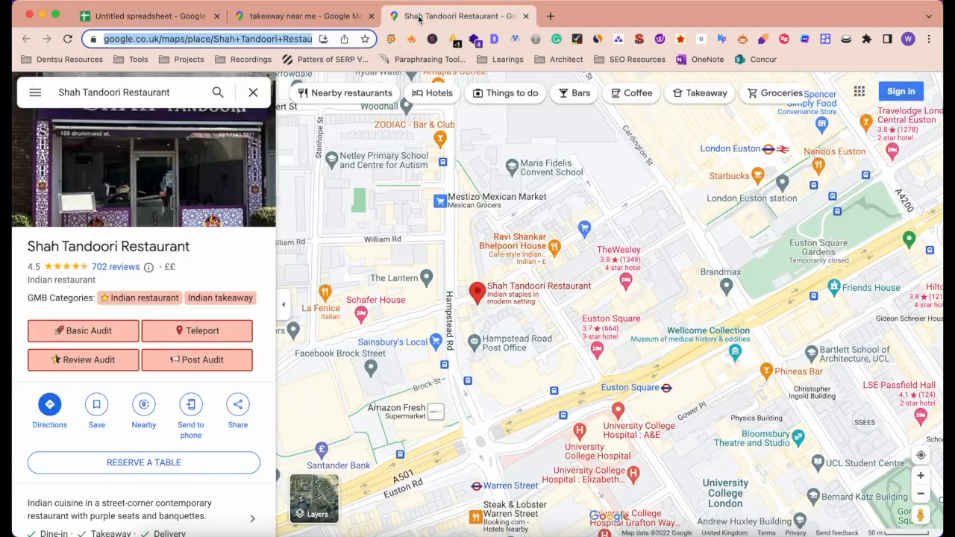
click(273, 43)
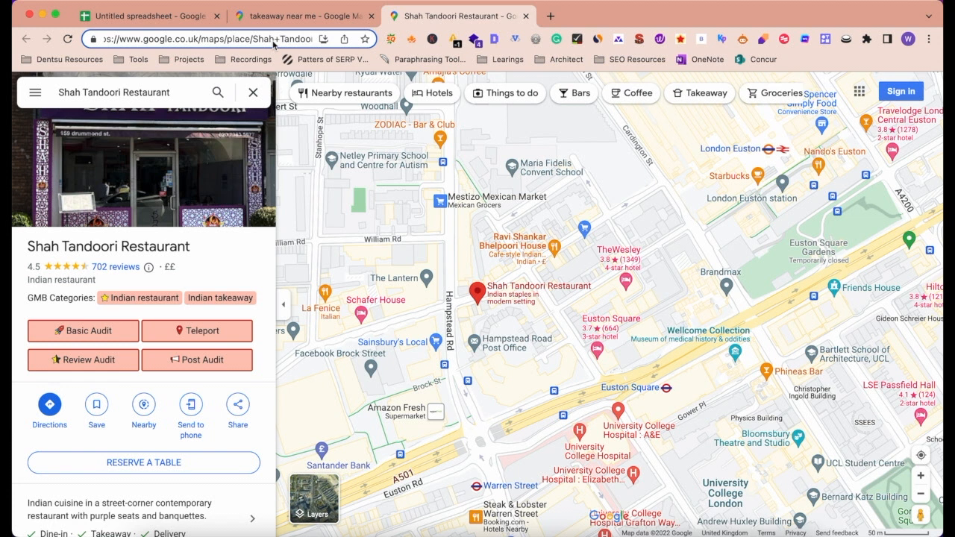
key(super+a)
key(super+v)
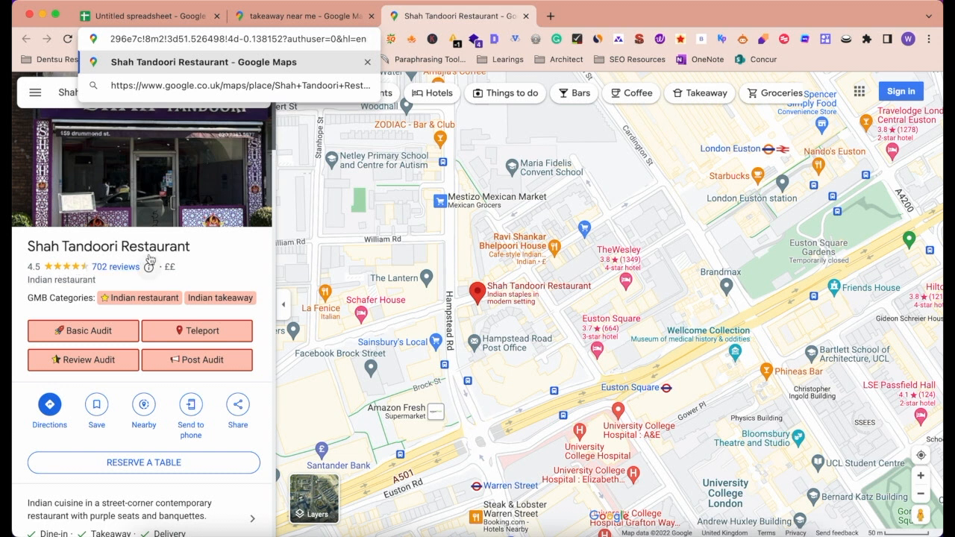
scroll(149, 260, down, 3)
scroll(149, 260, down, 3)
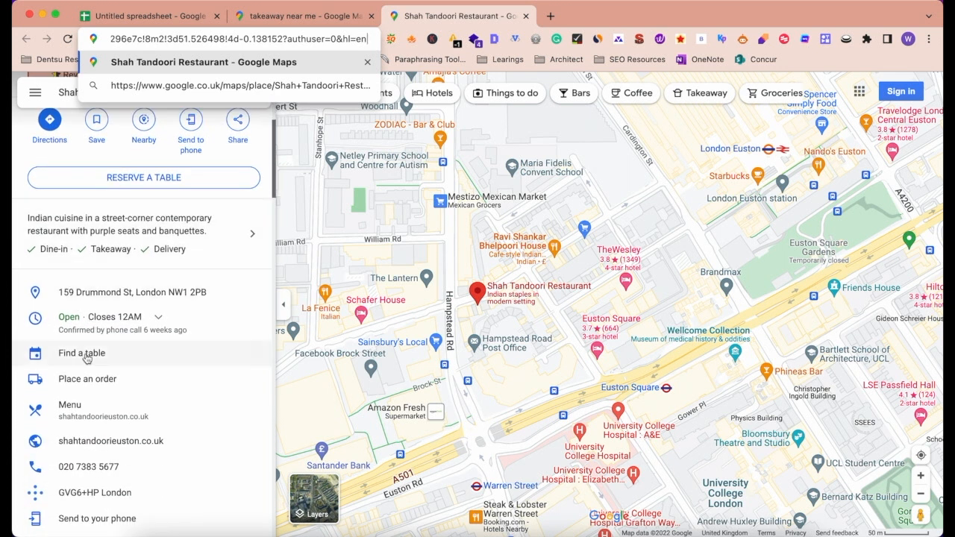
scroll(79, 388, down, 2)
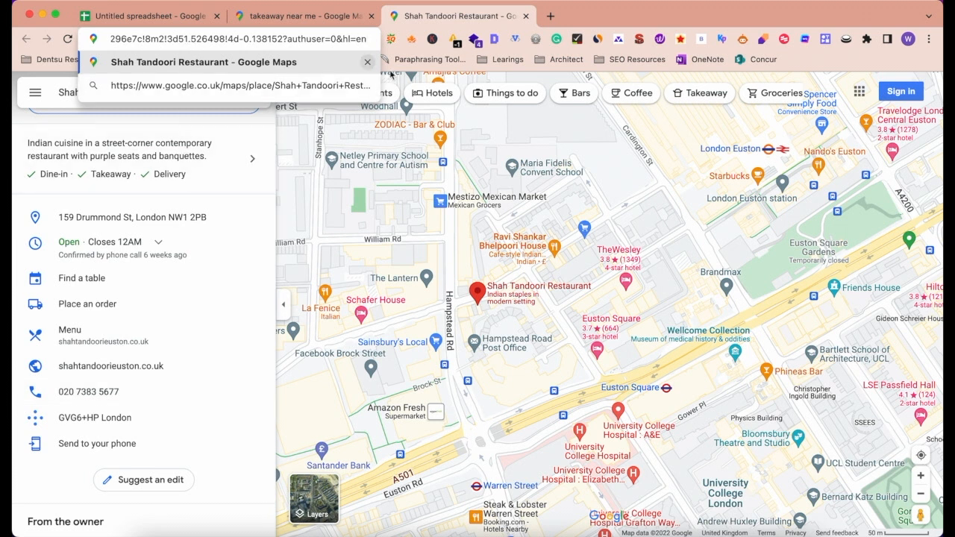
triple_click(340, 40)
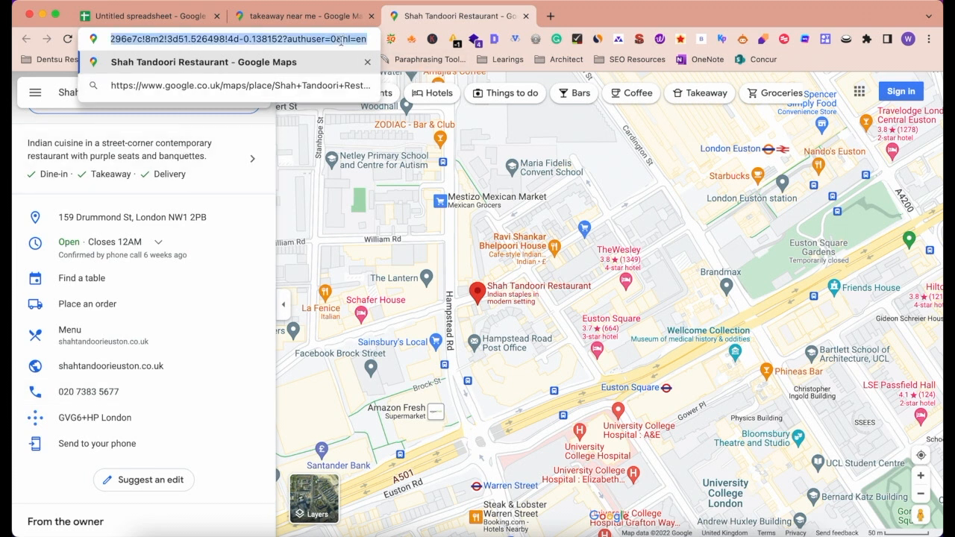
- Paste the Shah Tandoori Restaurant's Google Maps URL into cell E28 of the Google Maps places sheet
click(161, 15)
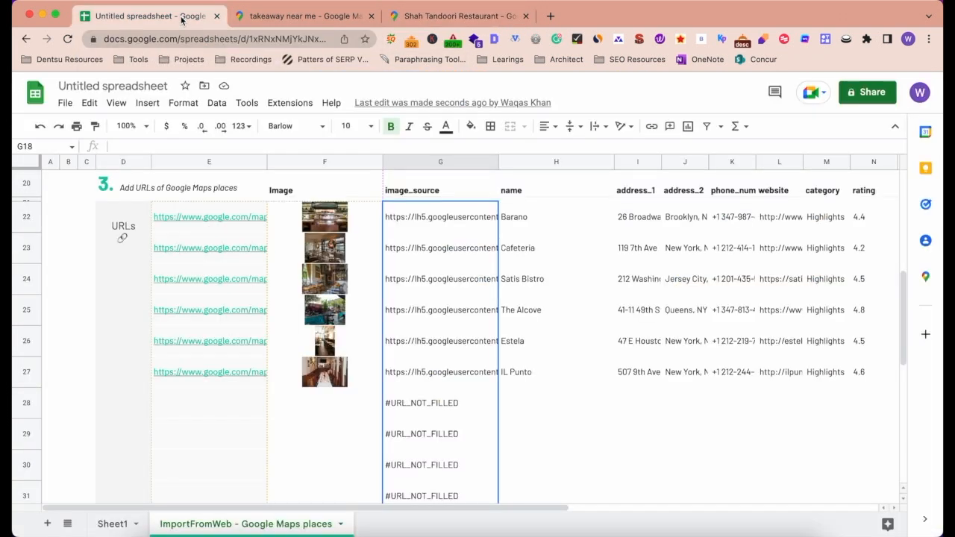
scroll(240, 389, down, 4)
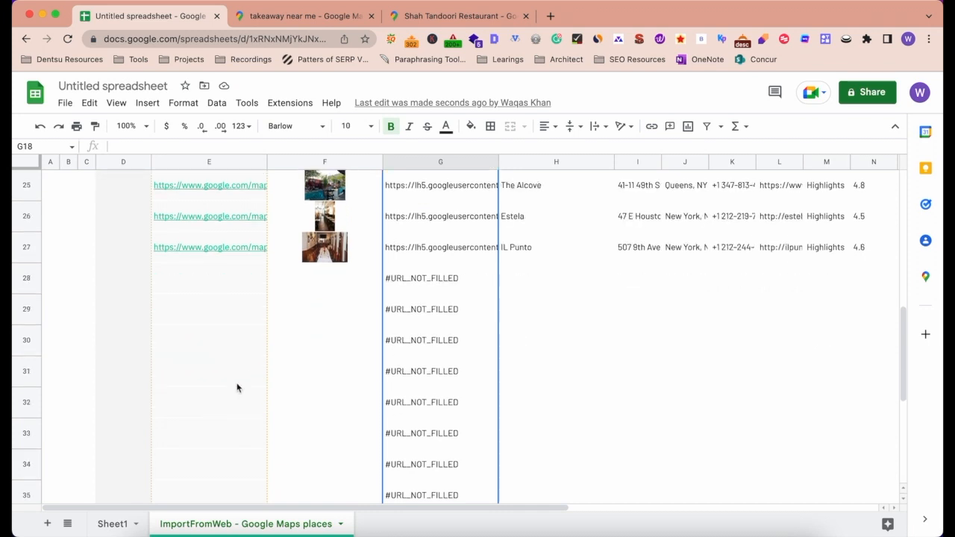
double_click(217, 273)
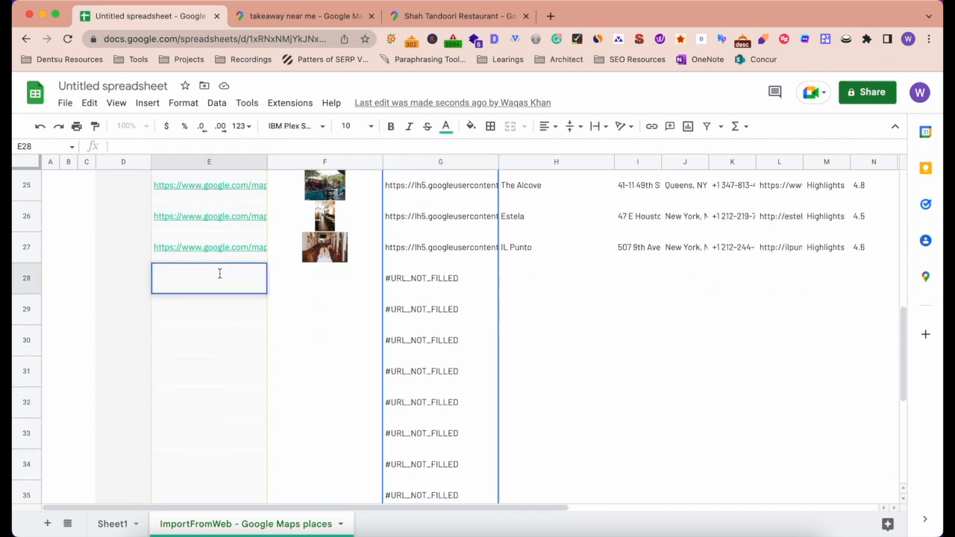
key(super+v)
key(Return)
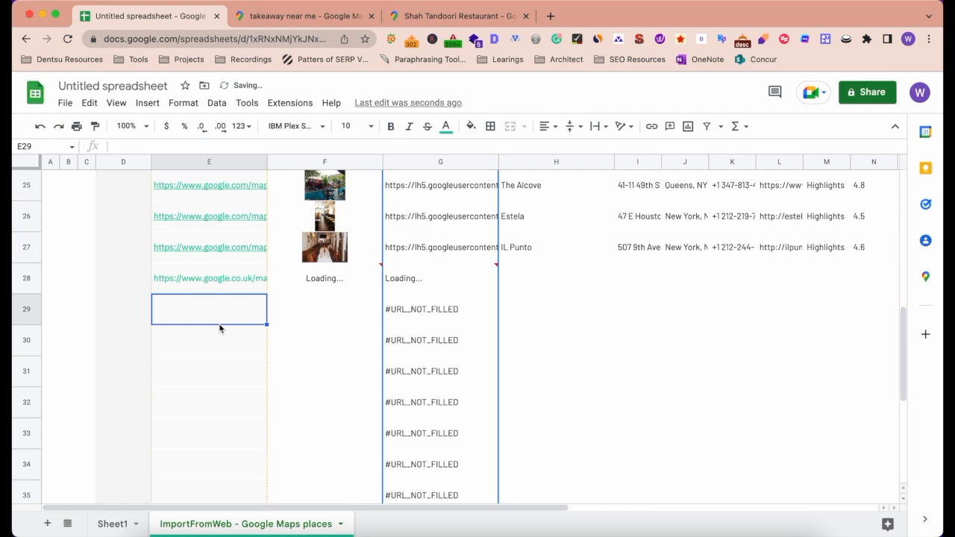
- Check the image, image source and name imported for the restaurant in row 28 against the column headings
click(332, 279)
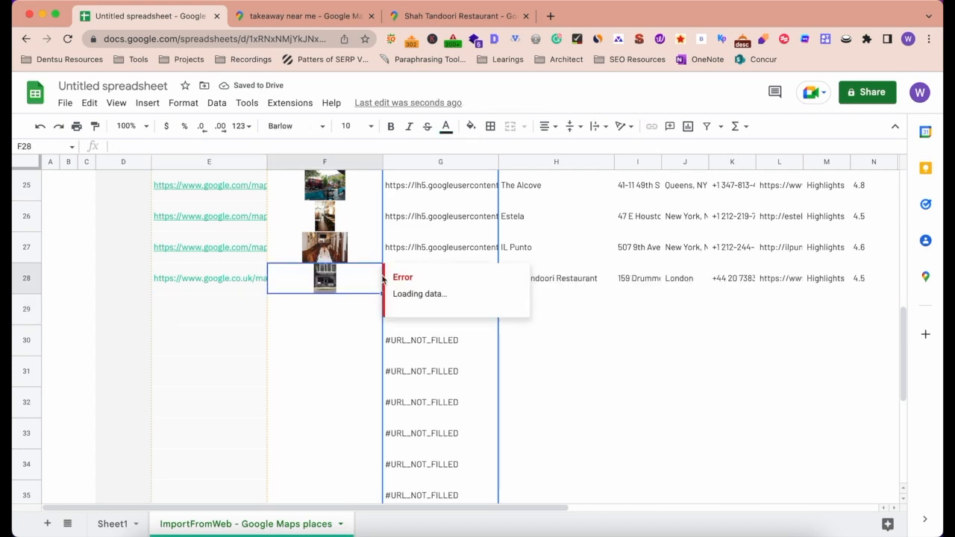
click(353, 331)
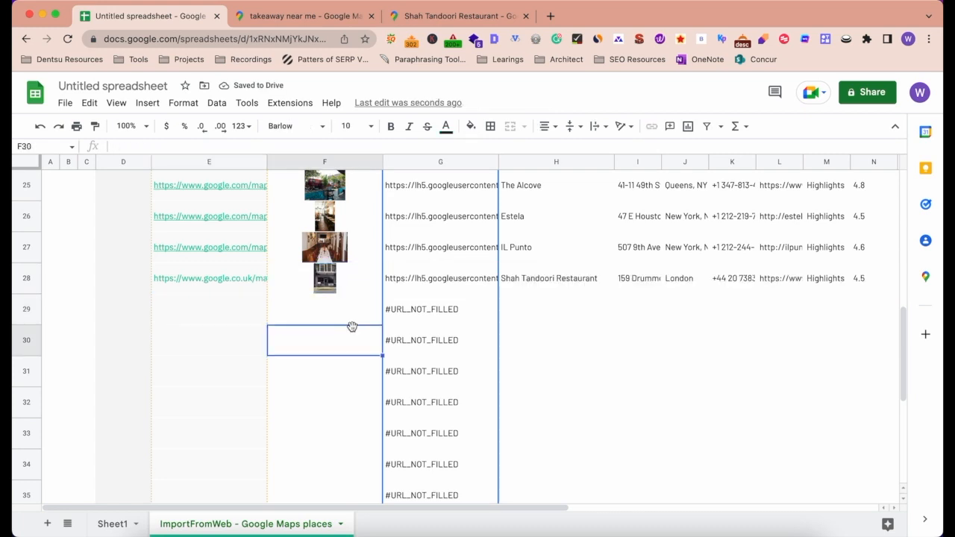
click(364, 280)
key(Right)
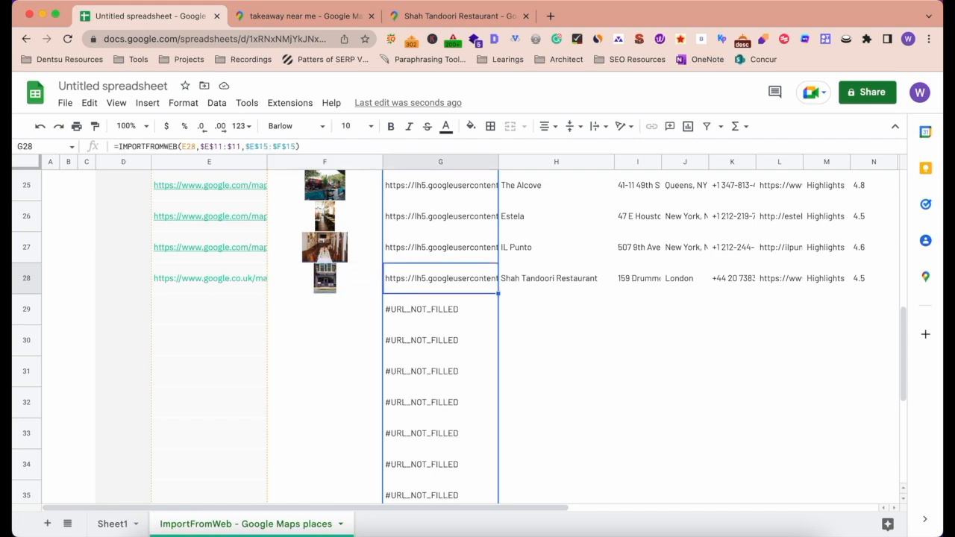
key(Right)
key(Left)
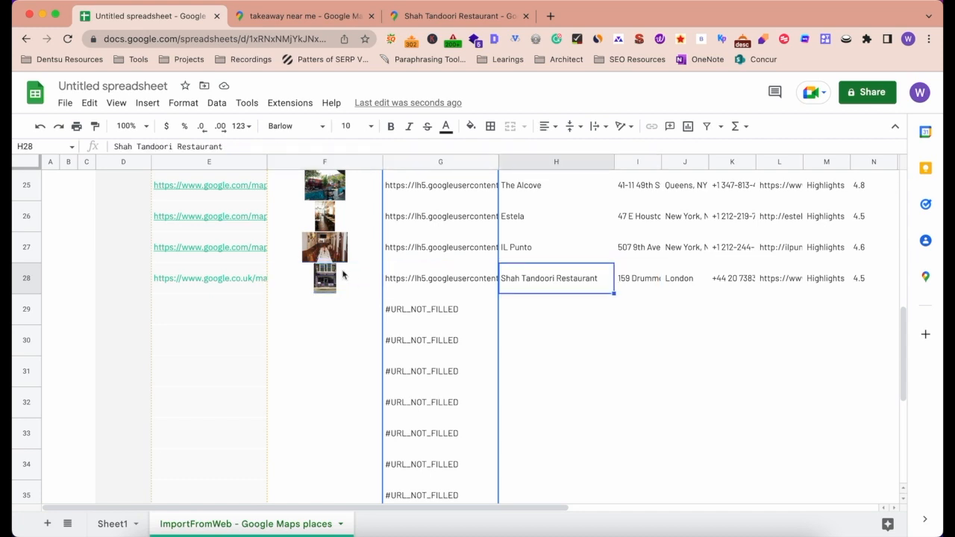
scroll(290, 250, up, 5)
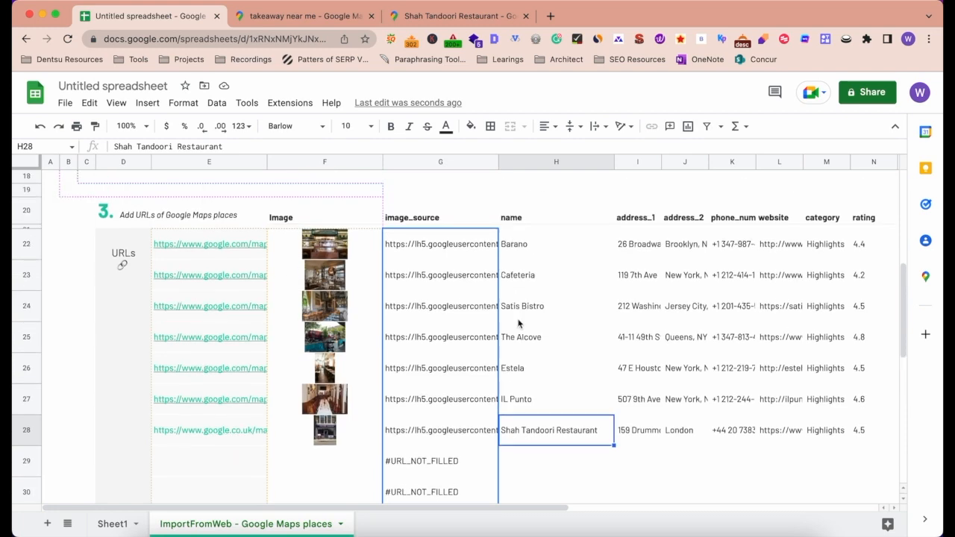
- Widen the address_1, address_2, phone_number and website columns while going through the restaurant's contact details in row 28
key(Right)
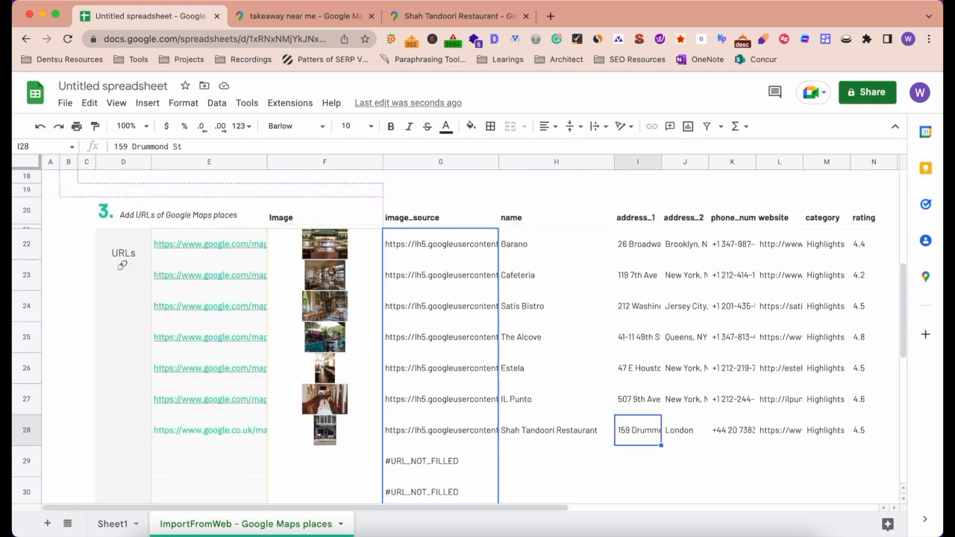
drag(665, 160, 679, 161)
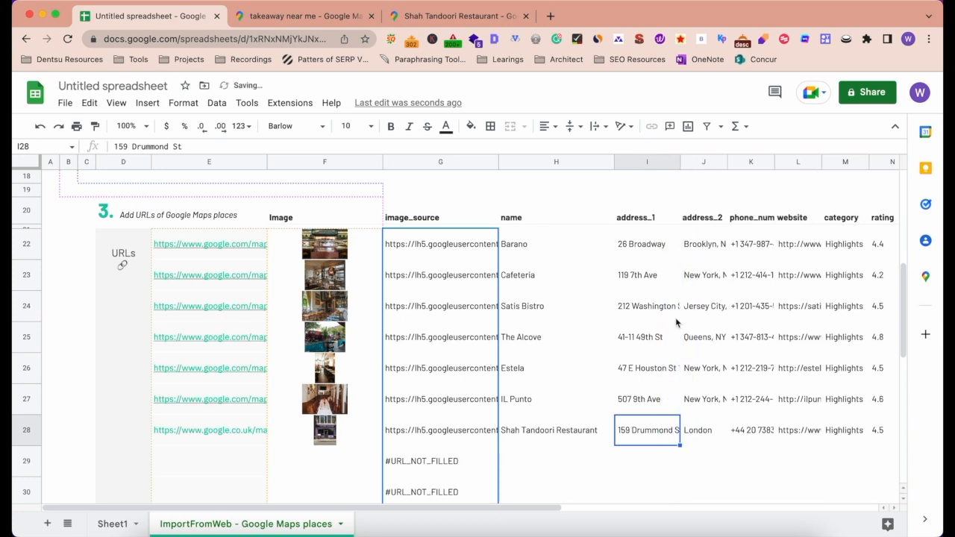
drag(679, 162, 712, 161)
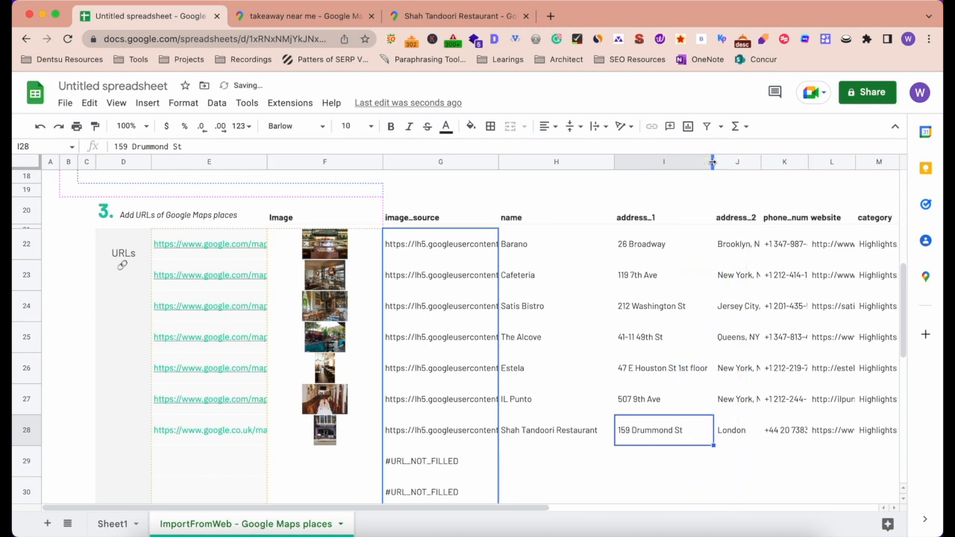
key(Right)
drag(761, 161, 860, 160)
key(Right)
drag(399, 508, 535, 510)
key(Right)
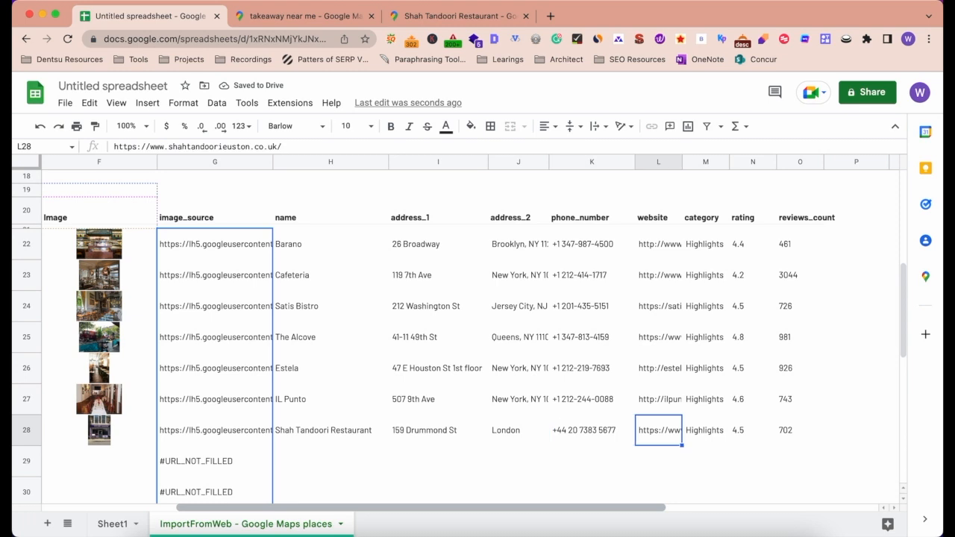
drag(683, 159, 754, 161)
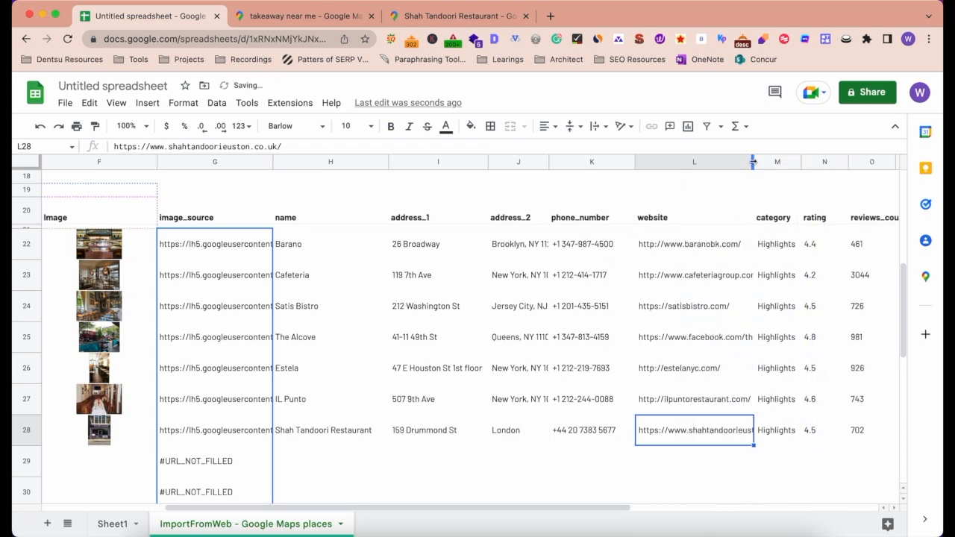
- Check the category, rating and reviews_count values imported for the Shah Tandoori Restaurant
key(Right)
key(Right)
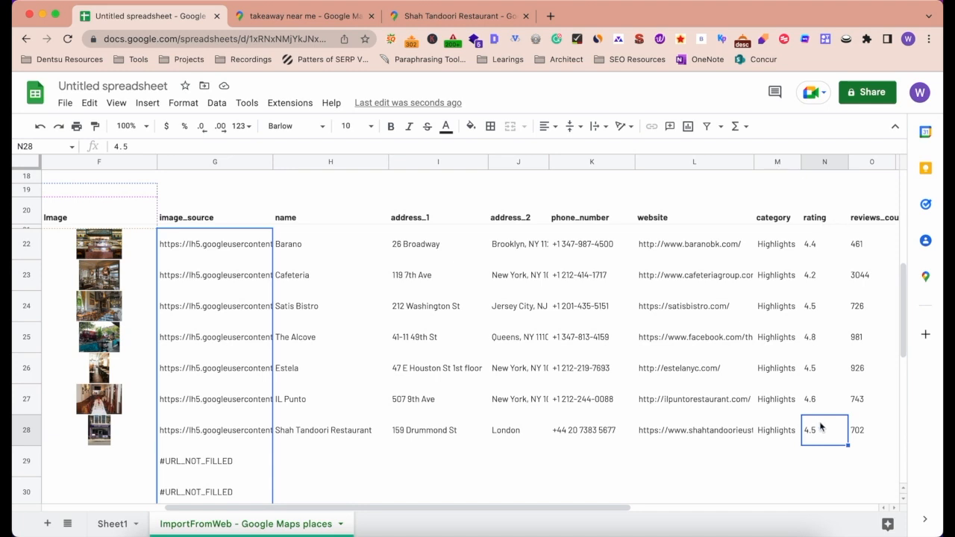
key(Right)
drag(604, 507, 700, 507)
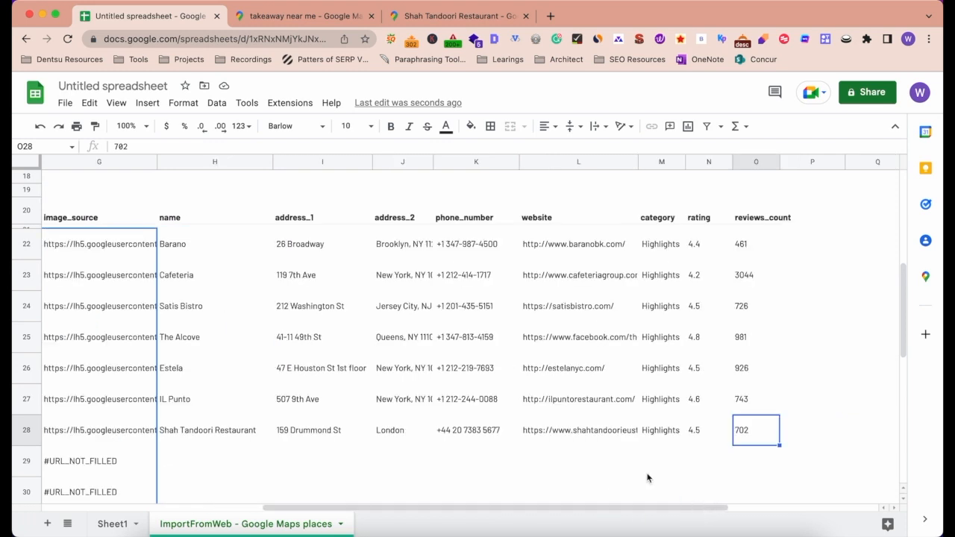
key(Left)
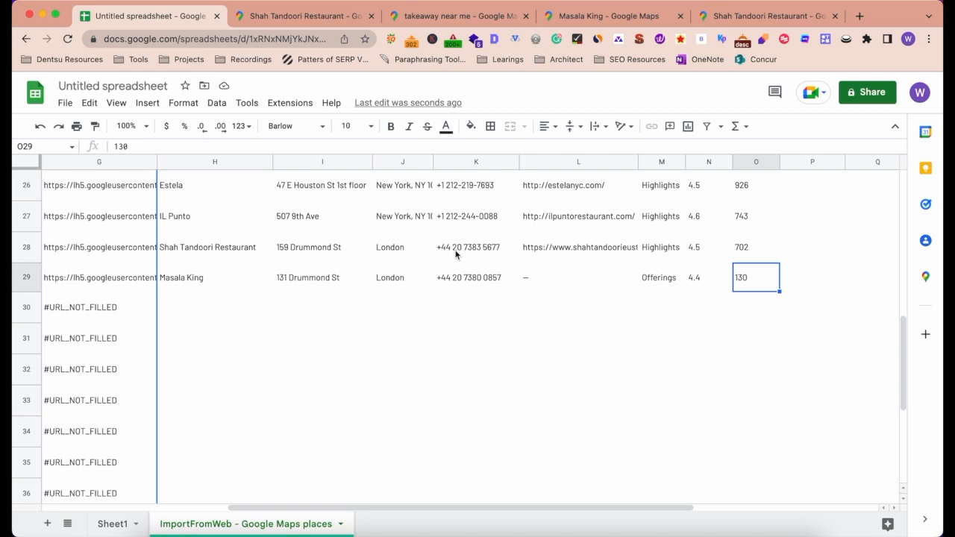
click(289, 104)
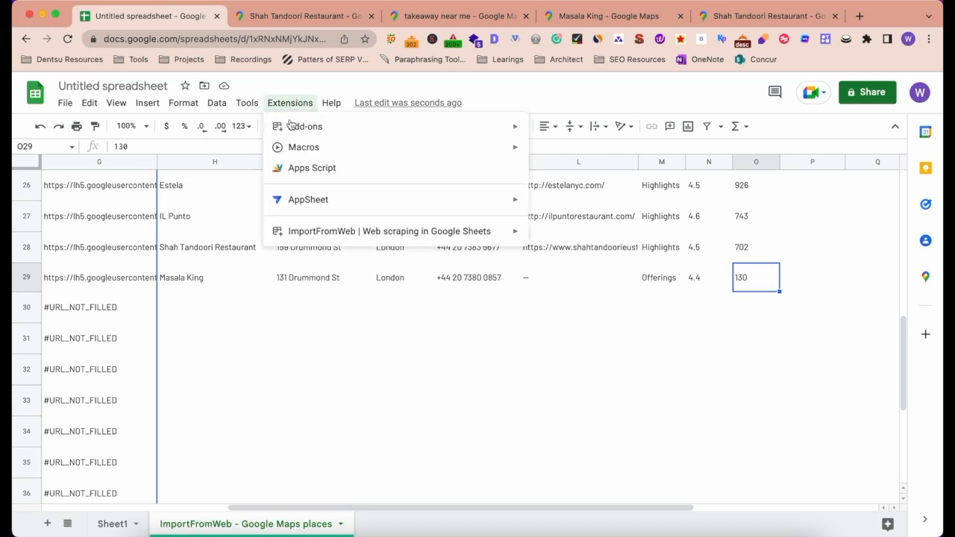
mouse_move(305, 133)
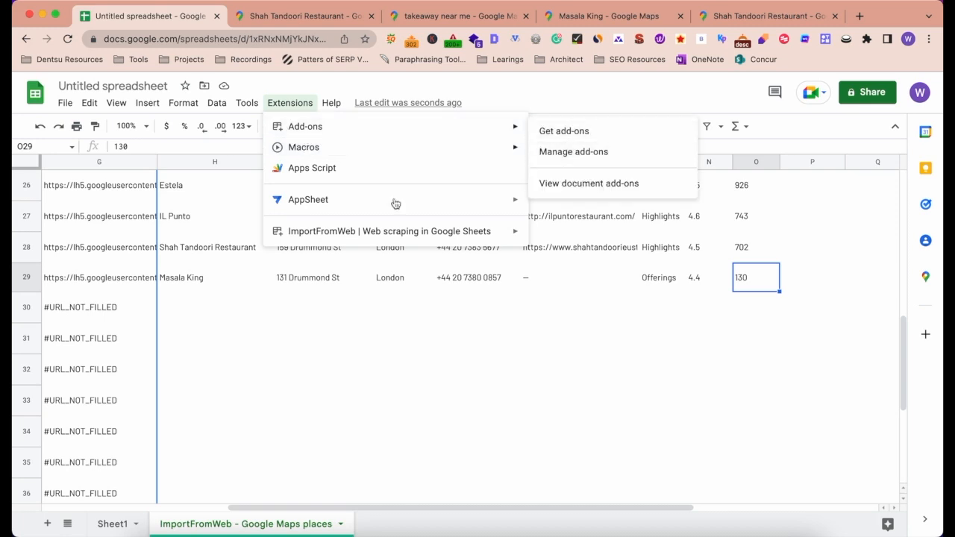
mouse_move(342, 239)
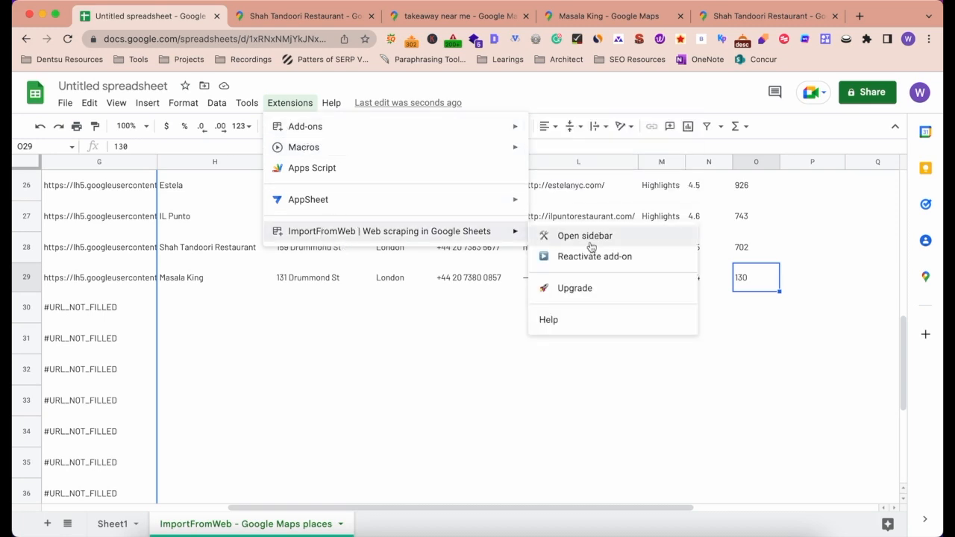
click(311, 335)
- Open the ImportFromWeb Function Builder at its templates and dismiss the notice about keeping it open
click(284, 105)
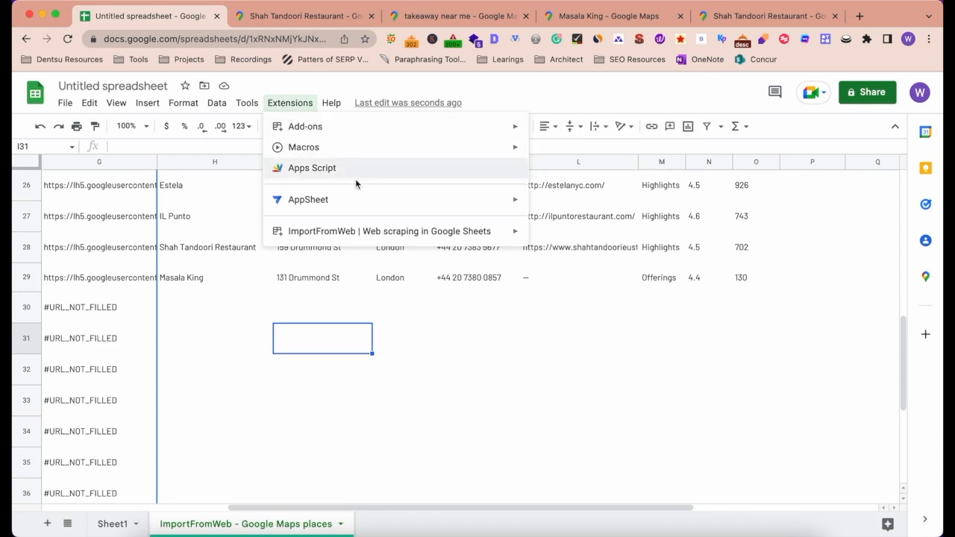
mouse_move(366, 232)
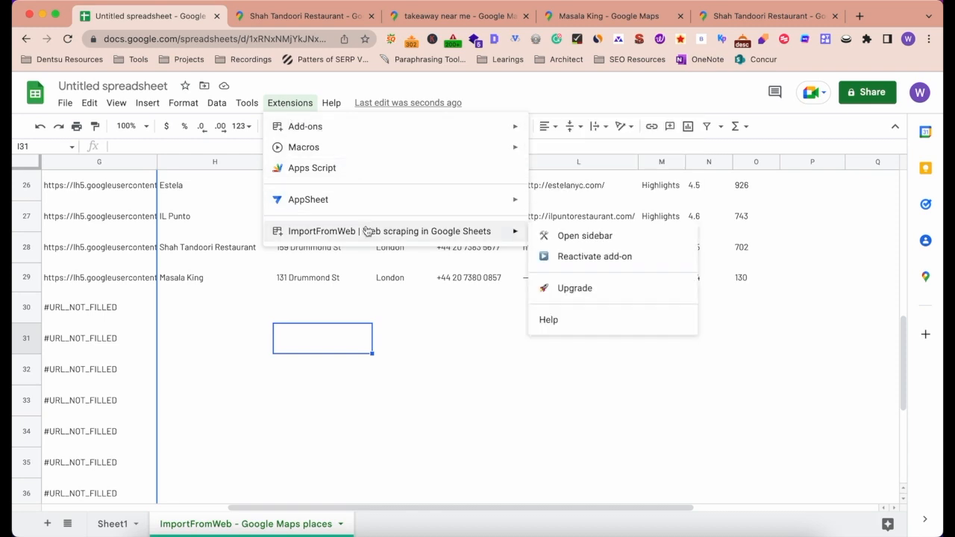
click(561, 244)
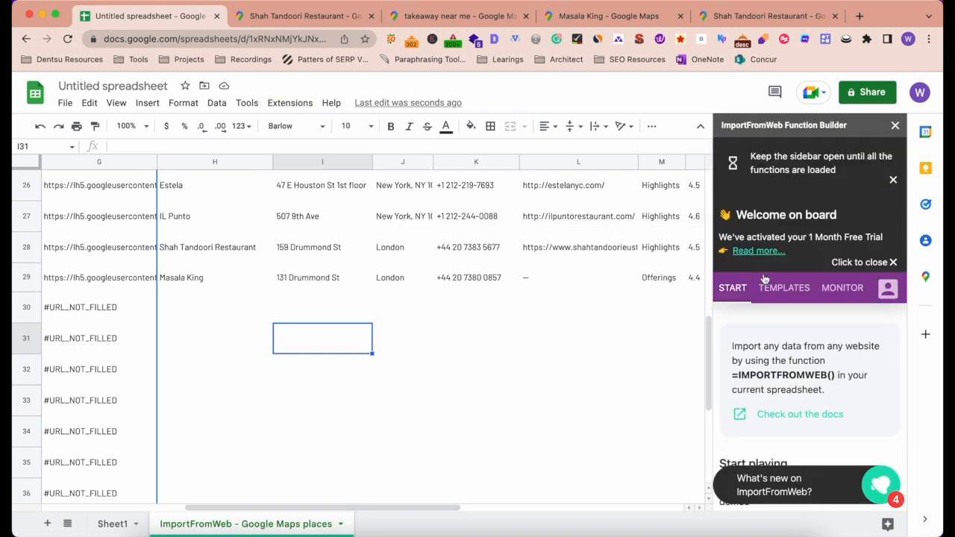
click(783, 288)
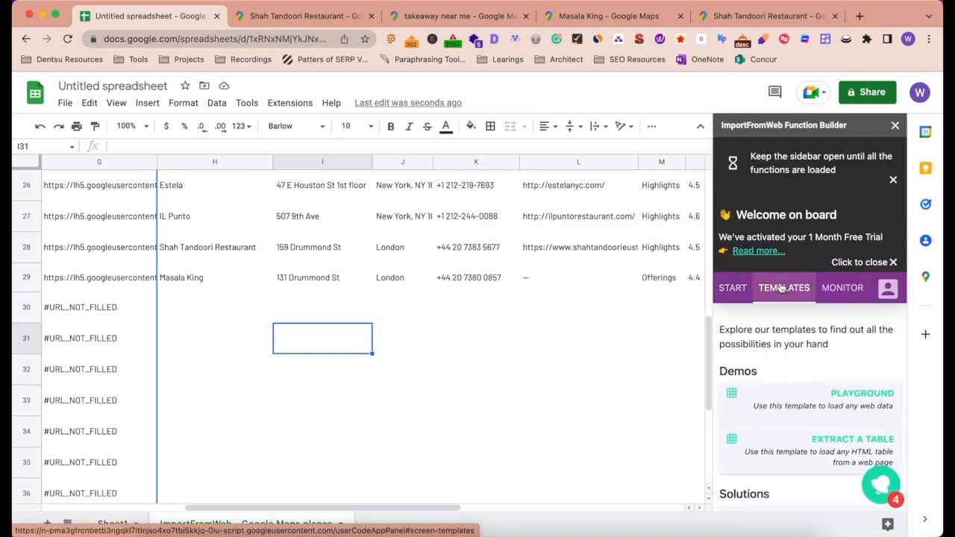
click(892, 180)
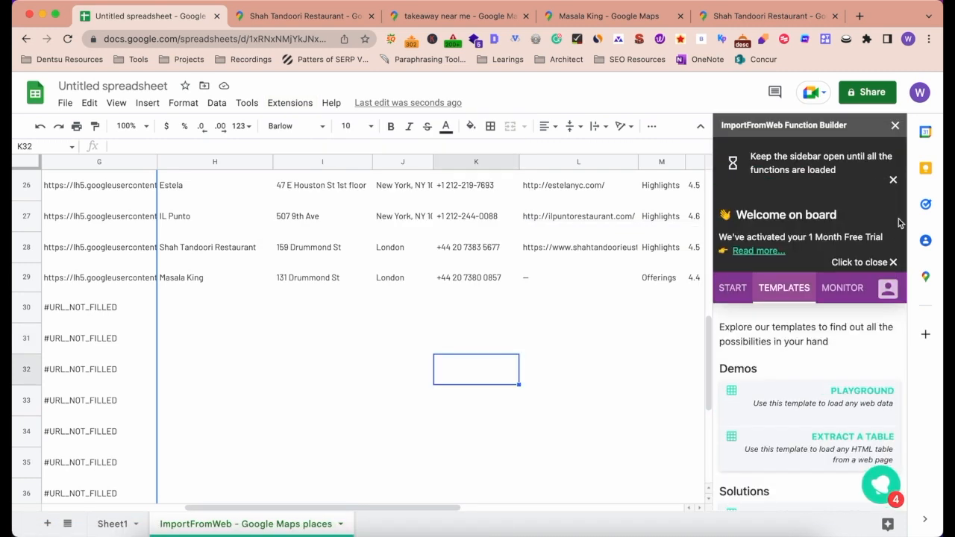
click(893, 180)
- Load the Google Search Results template from the ImportFromWeb solutions into the spreadsheet and close the Function Builder
scroll(772, 289, down, 2)
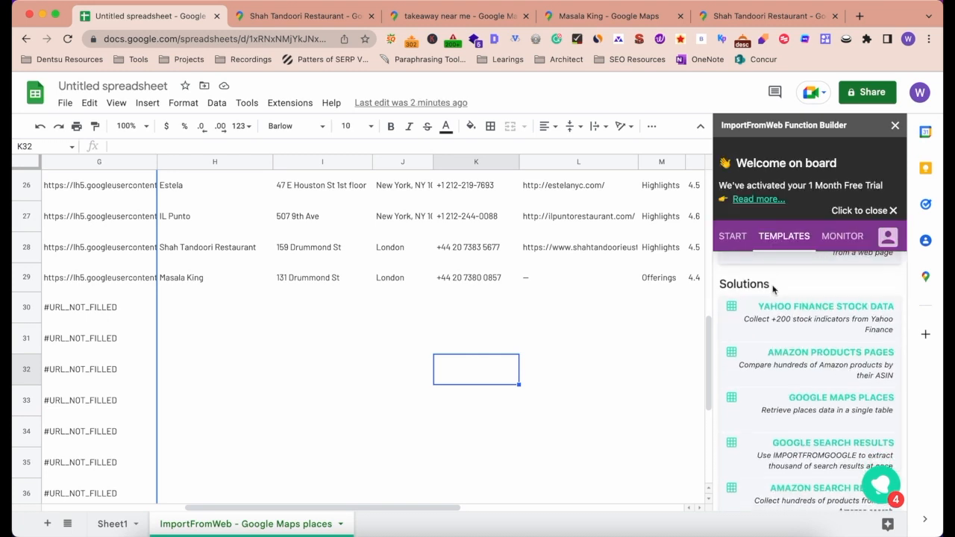
scroll(772, 289, down, 3)
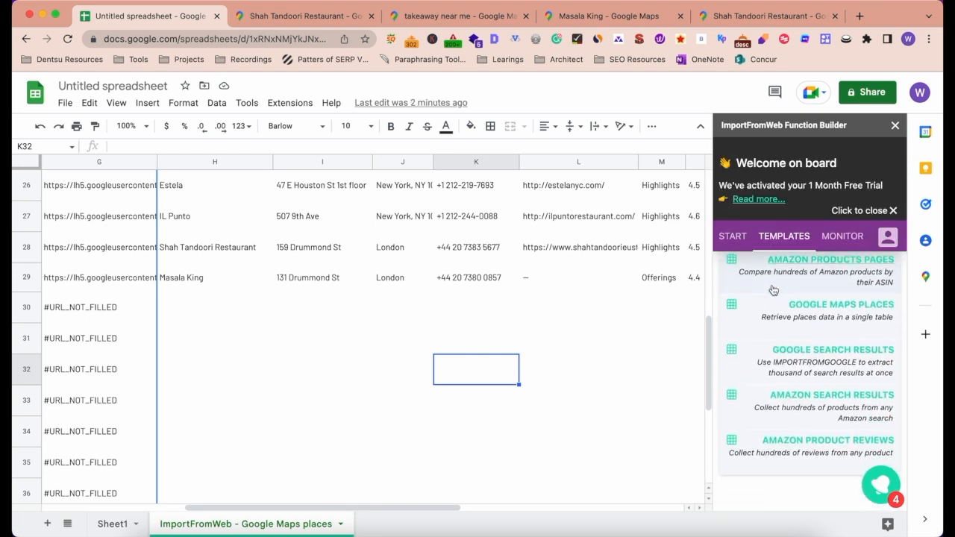
click(829, 355)
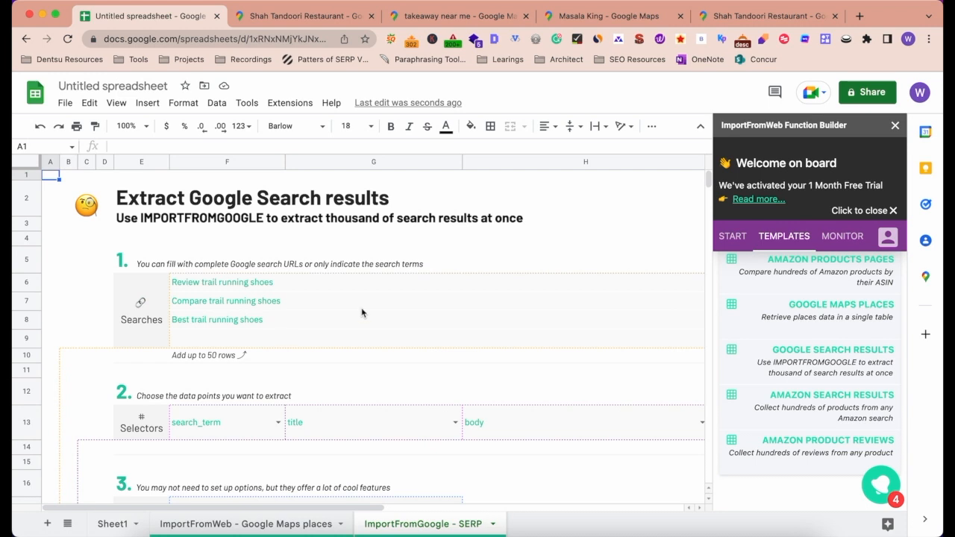
click(896, 126)
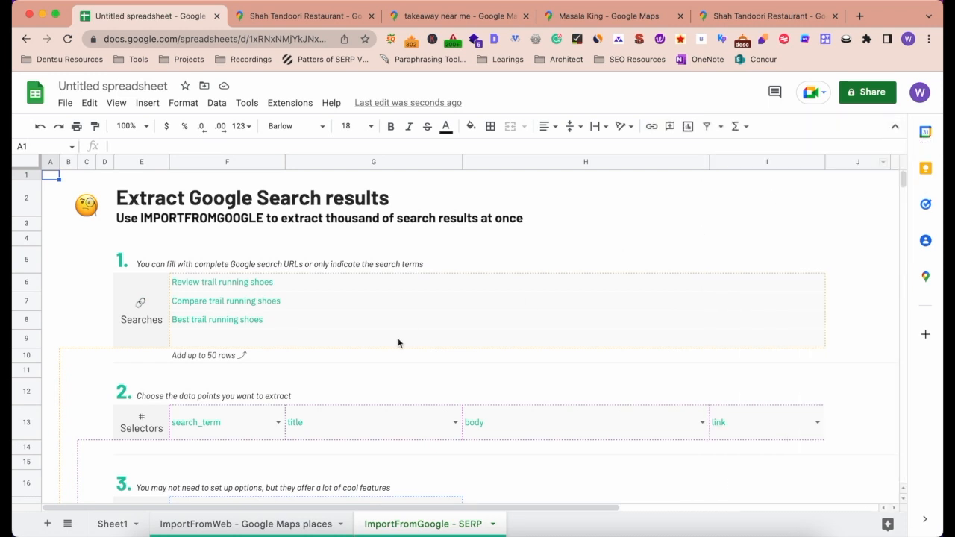
- Look over the template's search terms, data point selectors and options sections
scroll(420, 341, down, 3)
scroll(419, 341, up, 3)
click(224, 341)
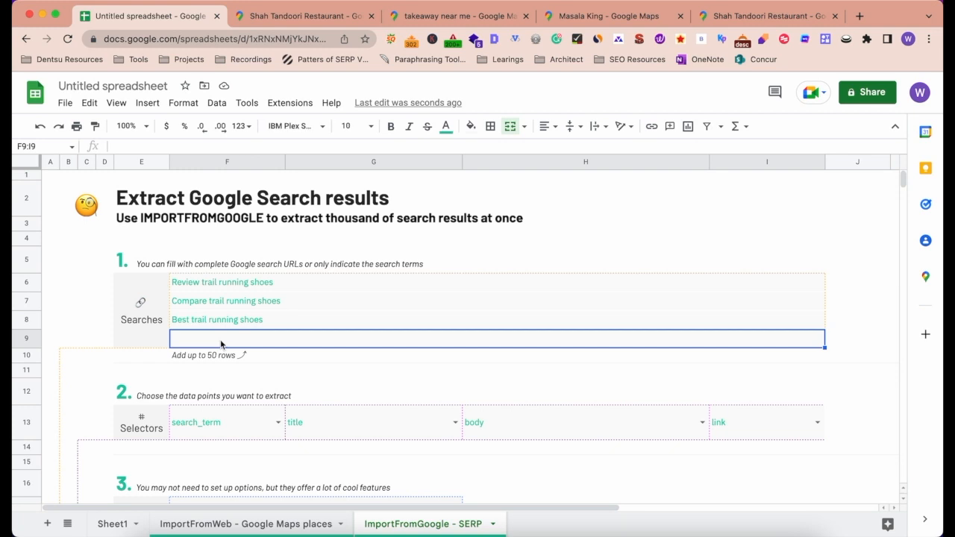
scroll(221, 344, down, 2)
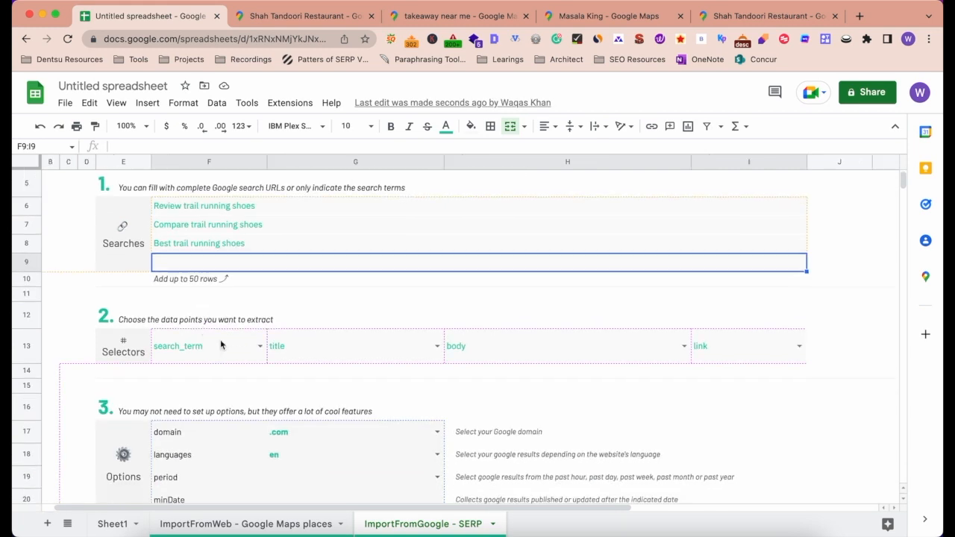
click(121, 326)
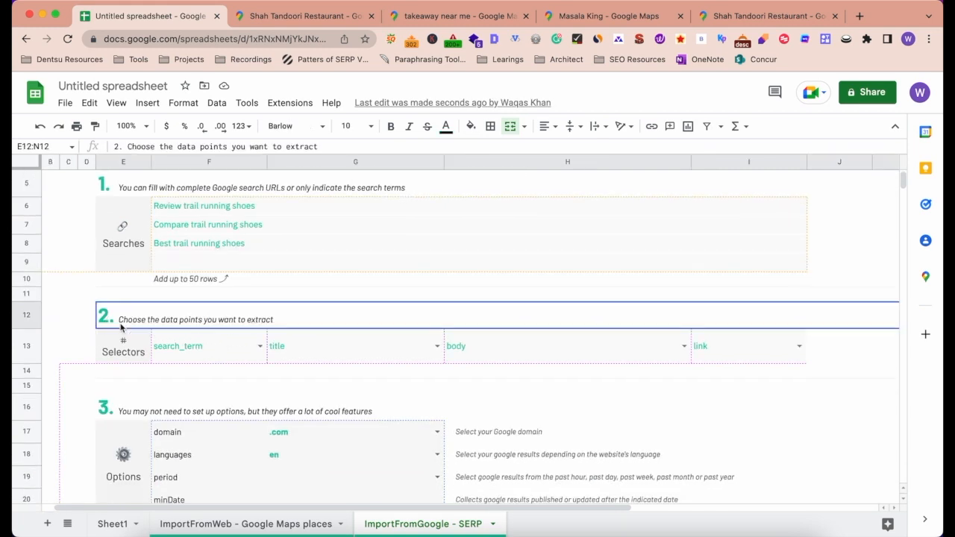
scroll(118, 331, down, 3)
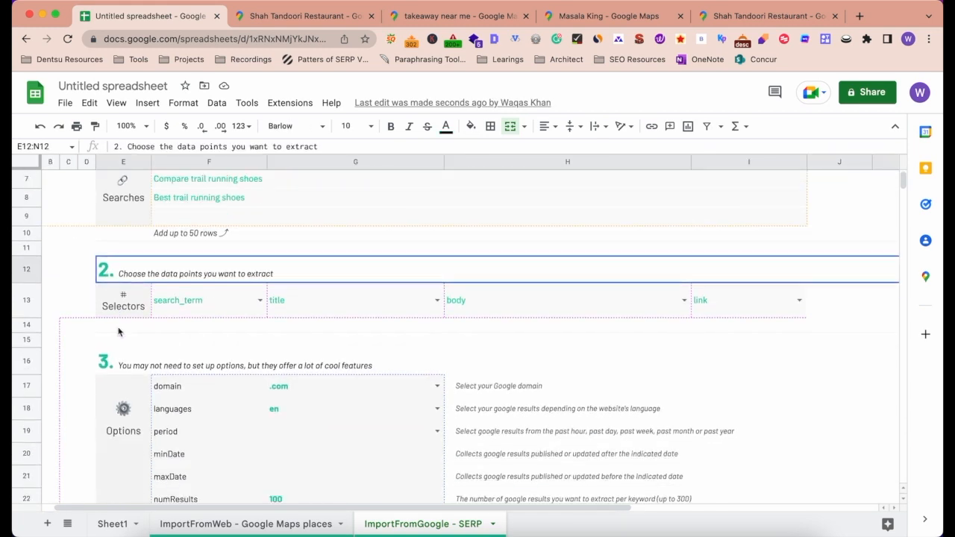
scroll(118, 331, down, 4)
scroll(117, 331, up, 2)
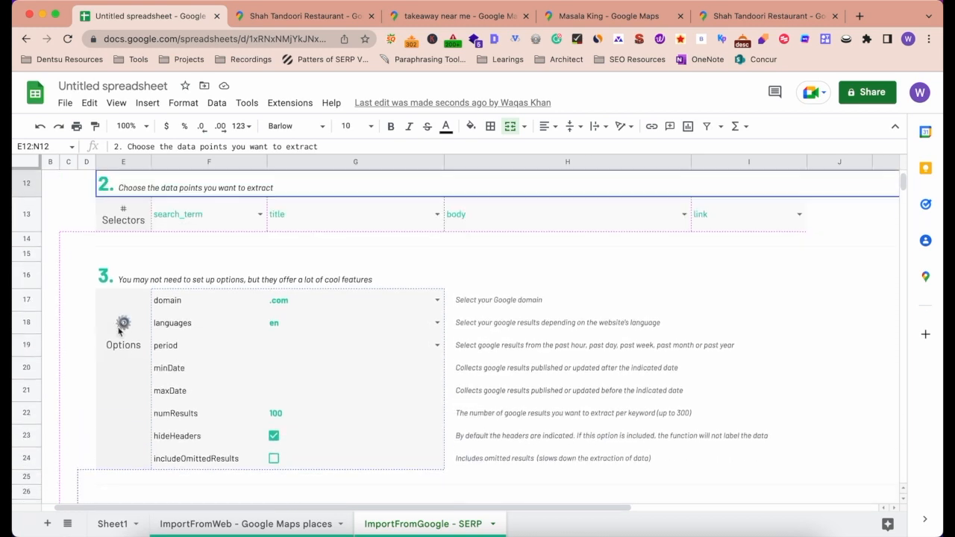
scroll(120, 330, up, 1)
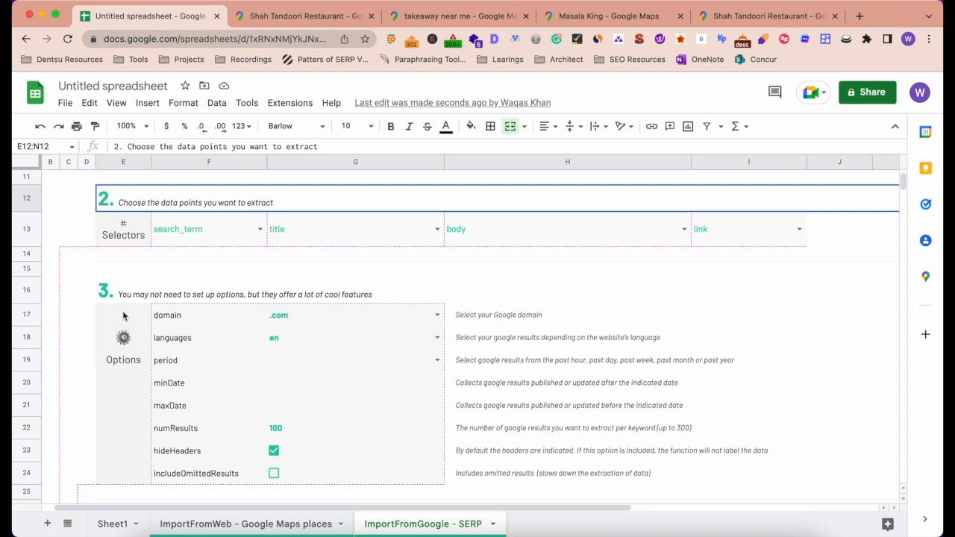
- Set the domain option of the Google Search Results template to .com
scroll(123, 316, down, 3)
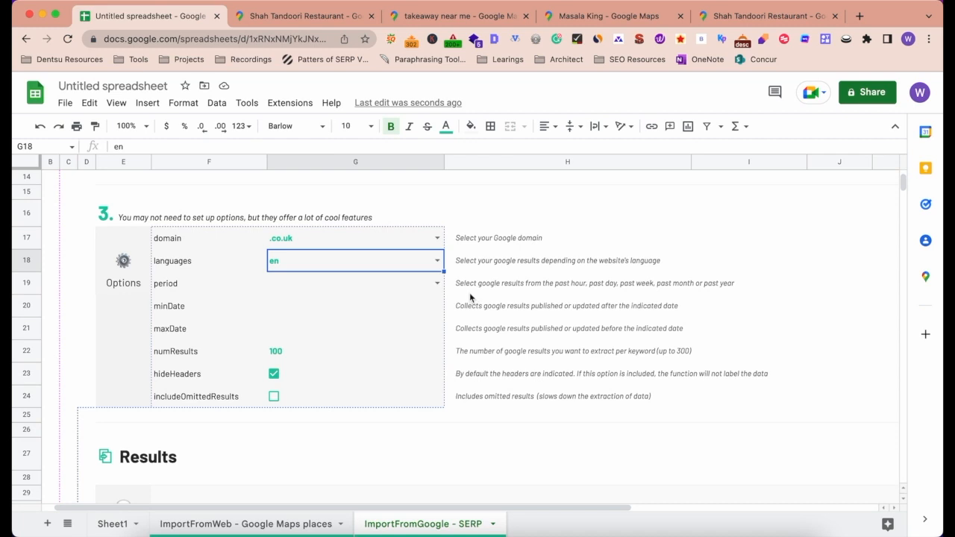
click(439, 244)
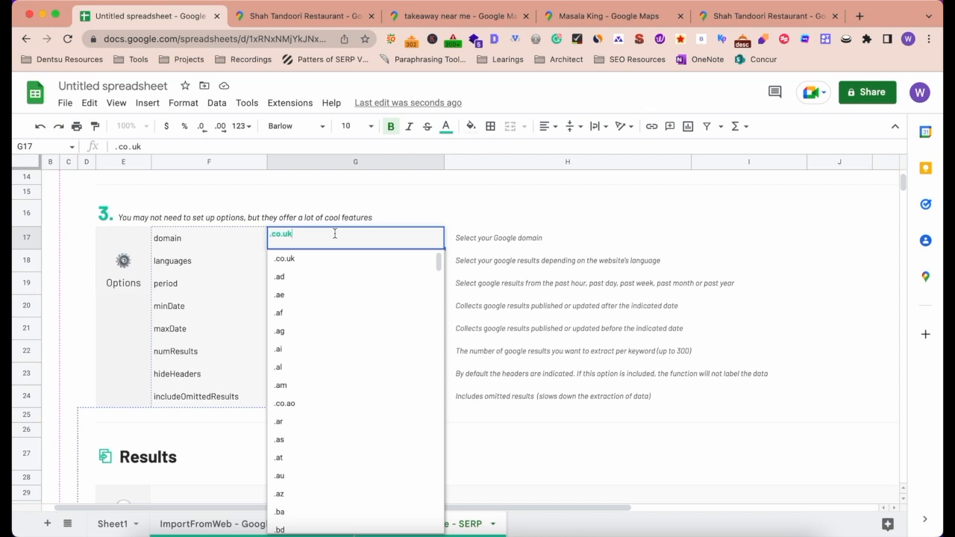
text(.com)
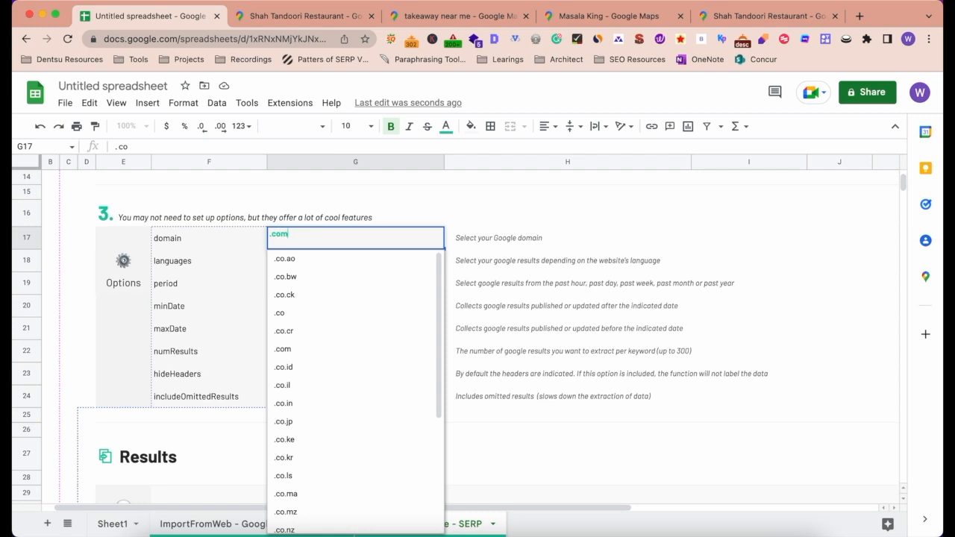
click(311, 263)
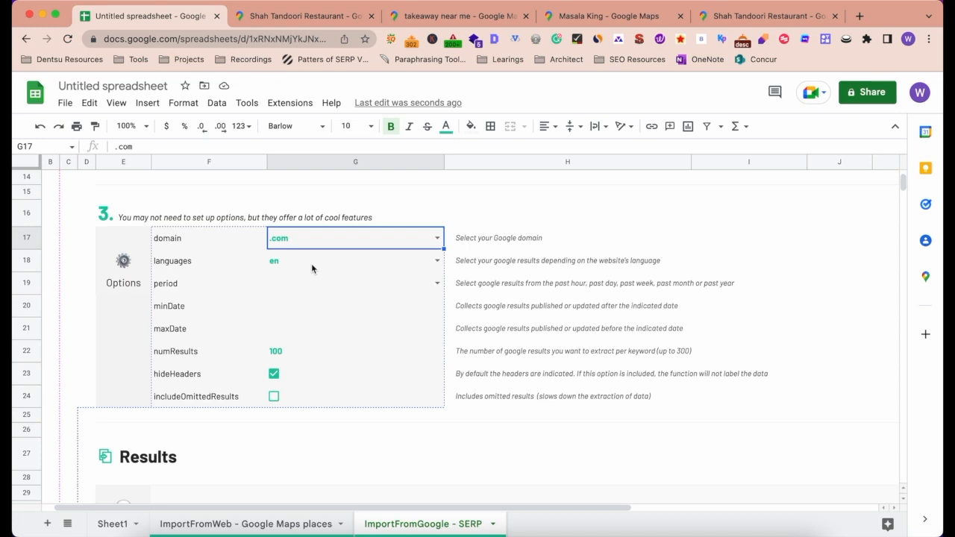
- Browse the language codes offered for the languages option and leave the list without picking one
click(439, 261)
scroll(341, 403, down, 3)
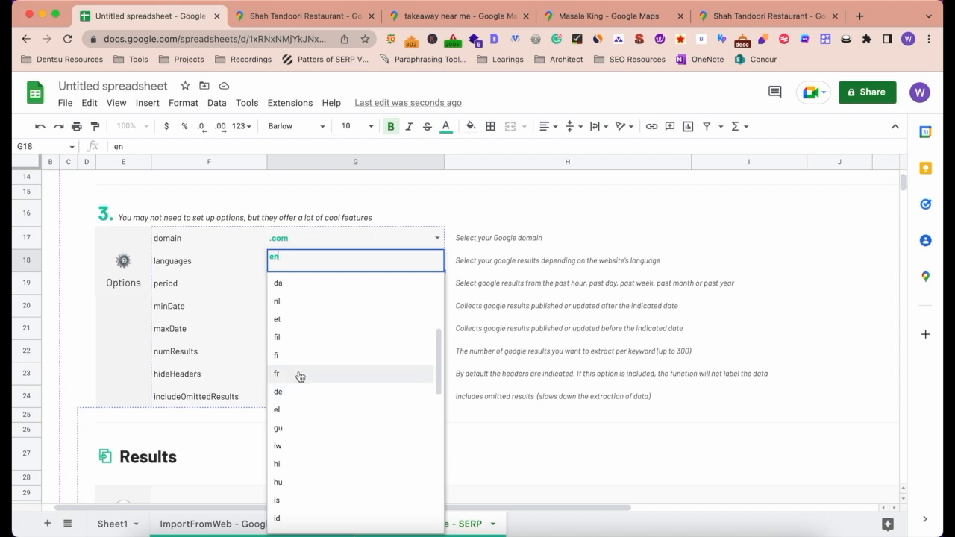
scroll(340, 398, down, 4)
scroll(341, 398, down, 1)
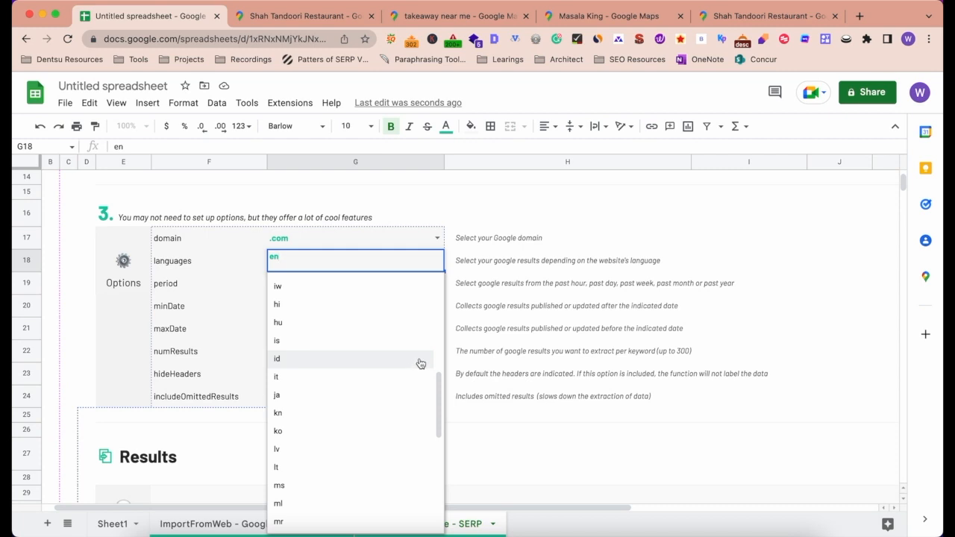
click(499, 327)
key(Up)
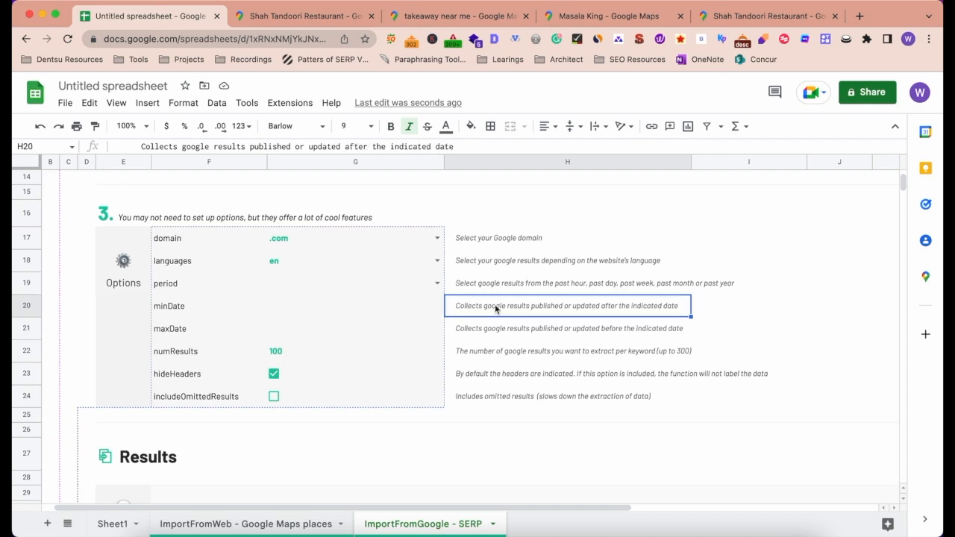
- Examine the remaining options, including numResults, and go through the three trail running shoes search terms in rows 6 to 8
scroll(298, 327, down, 3)
scroll(297, 332, up, 1)
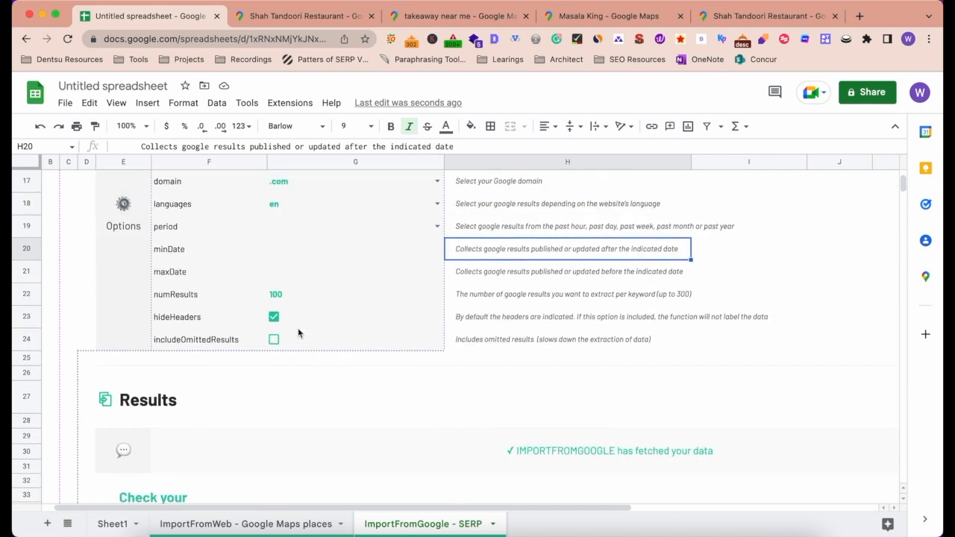
scroll(298, 333, down, 1)
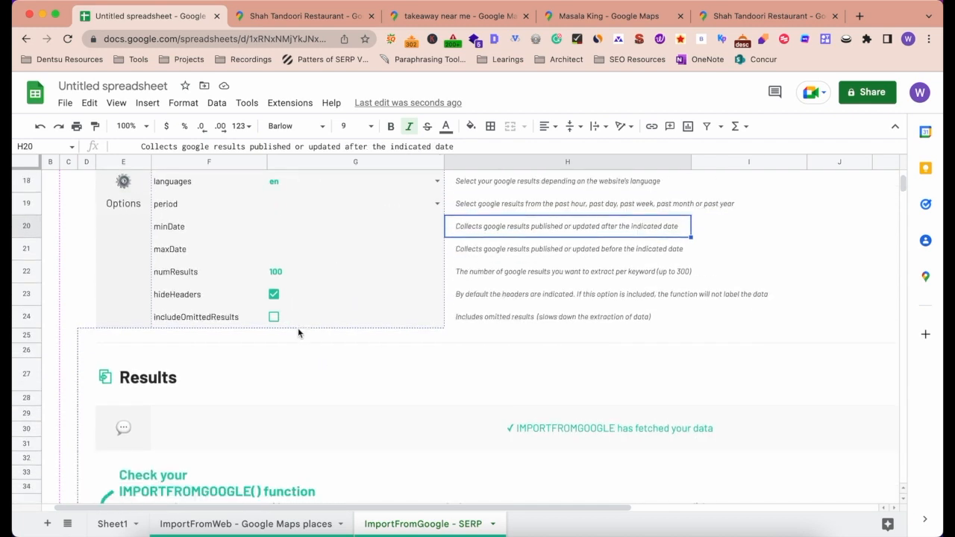
click(315, 279)
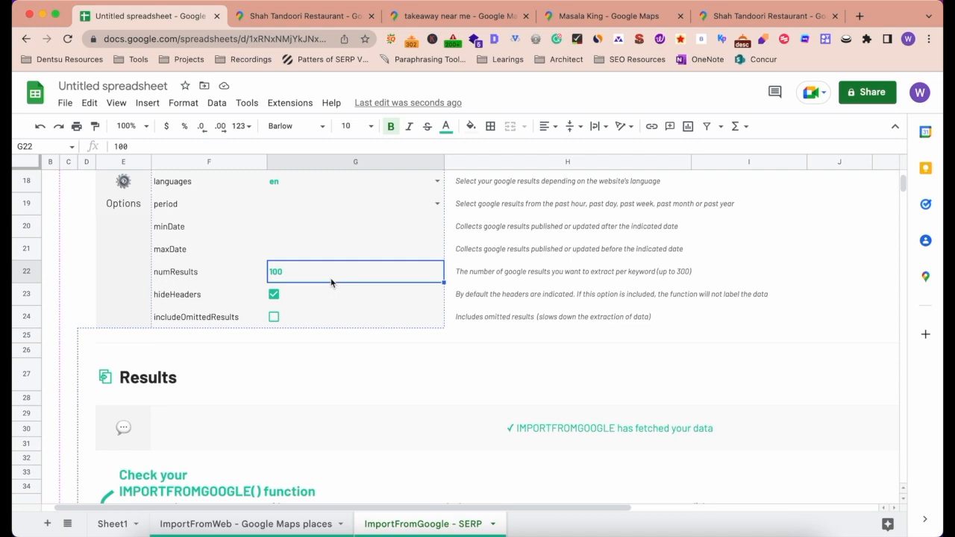
scroll(330, 278, up, 10)
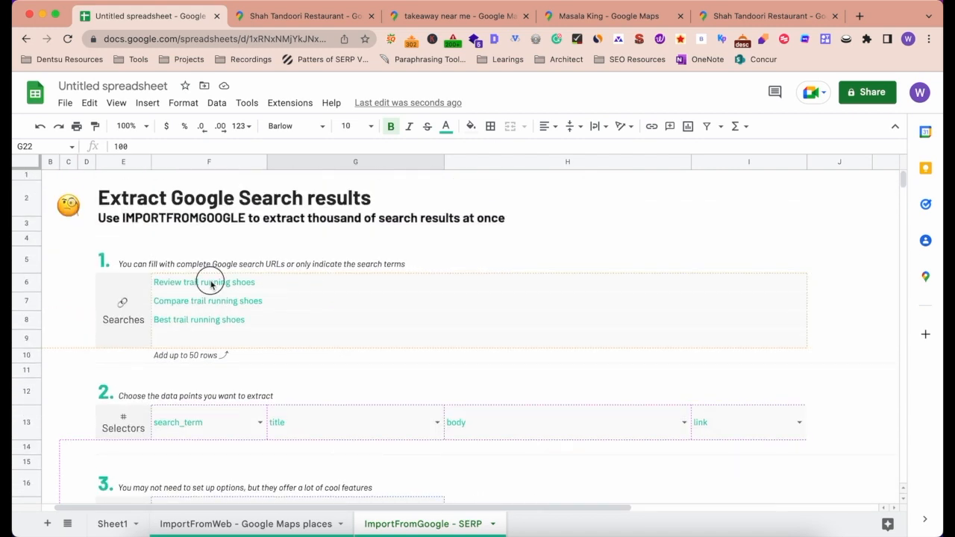
click(211, 284)
scroll(254, 287, down, 3)
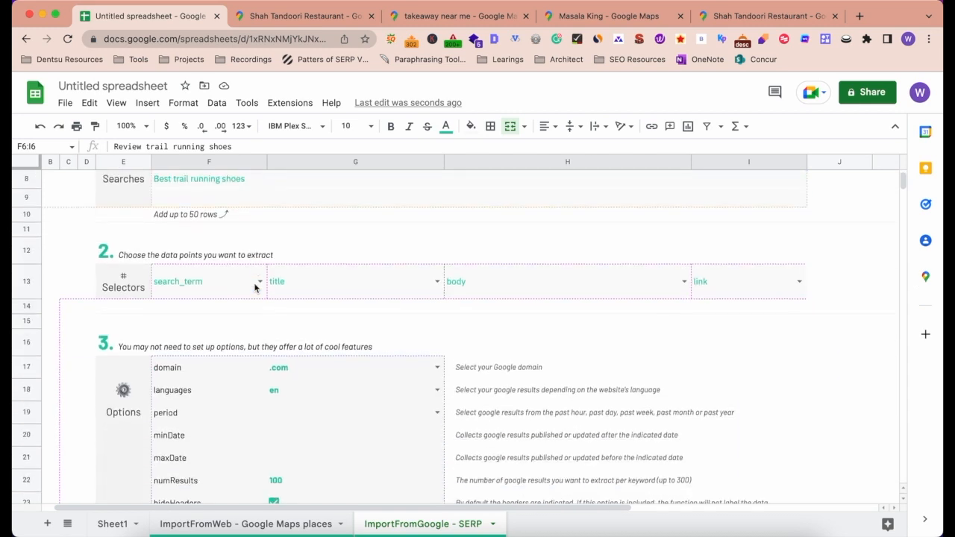
scroll(254, 287, down, 3)
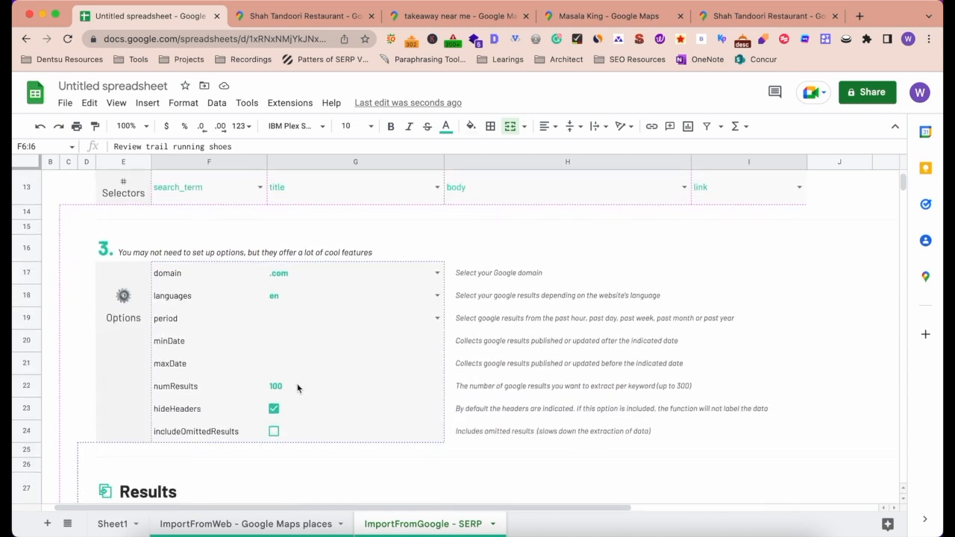
scroll(297, 387, up, 6)
scroll(299, 279, right, 1)
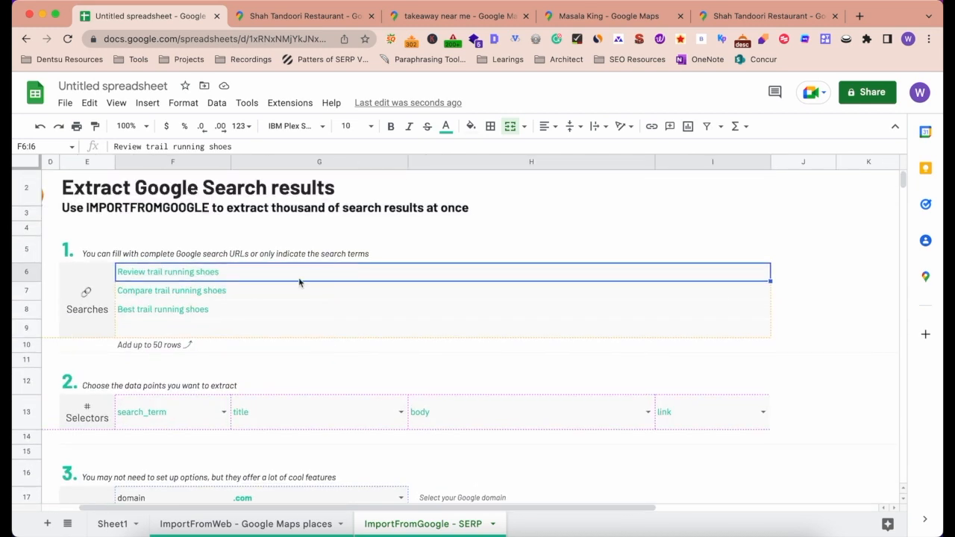
click(245, 297)
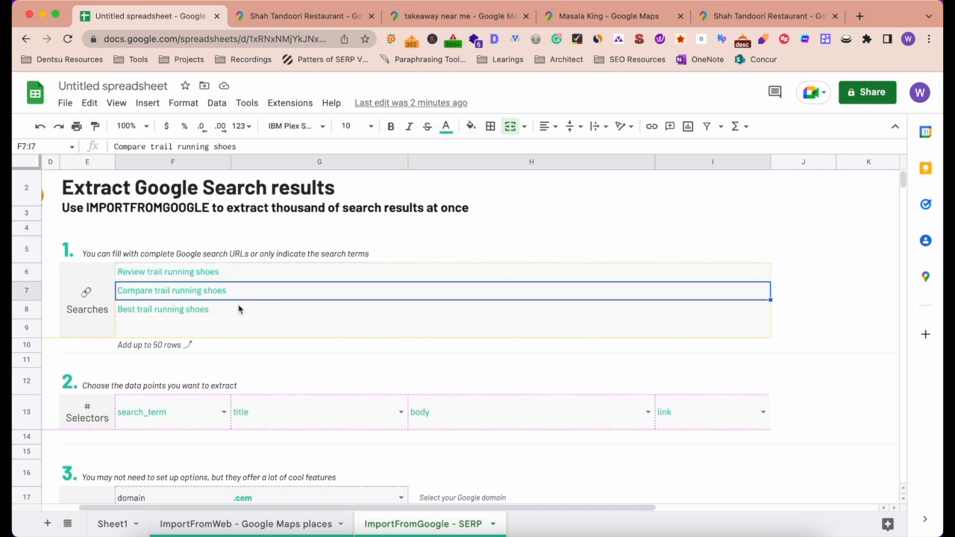
click(235, 312)
drag(246, 273, 246, 317)
scroll(246, 317, down, 1)
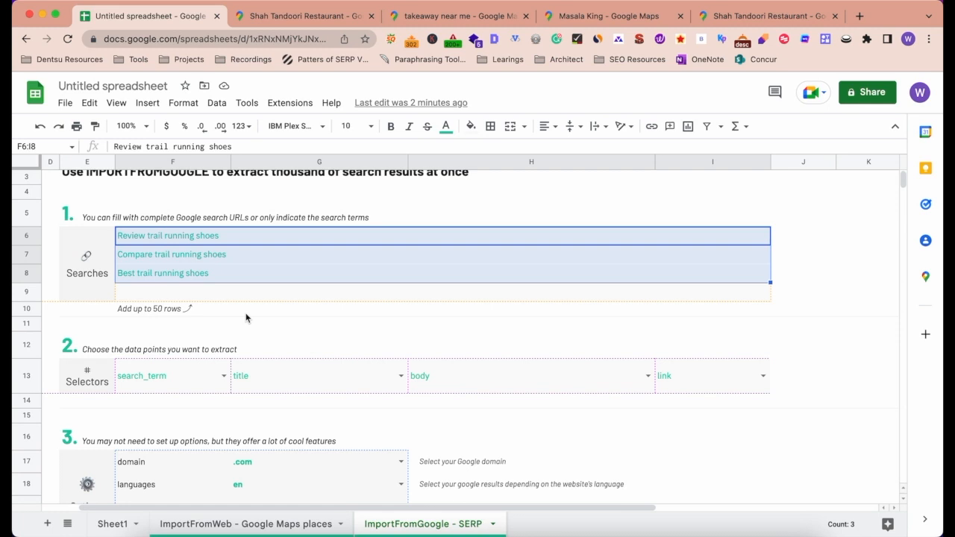
- Set the numResults option to 10
scroll(246, 318, down, 6)
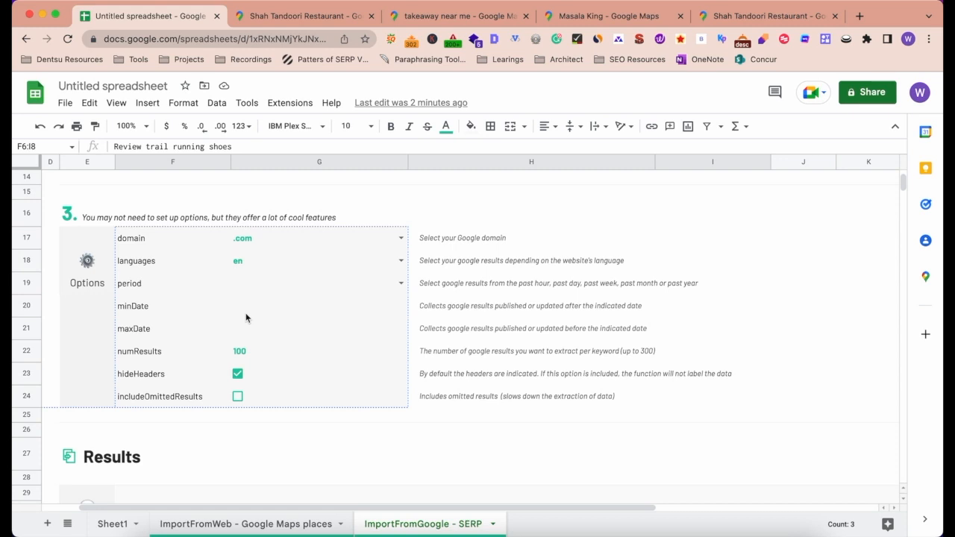
click(256, 356)
double_click(256, 356)
key(BackSpace)
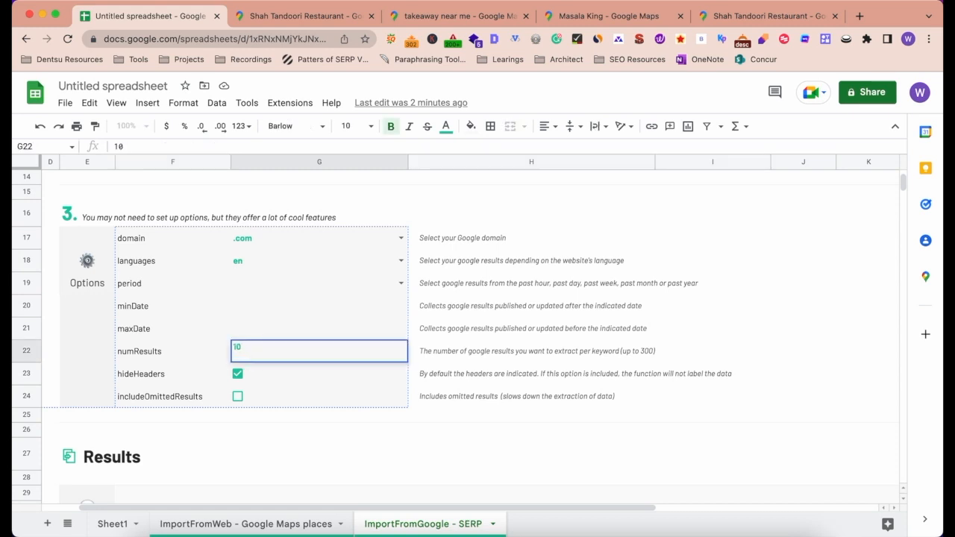
key(Return)
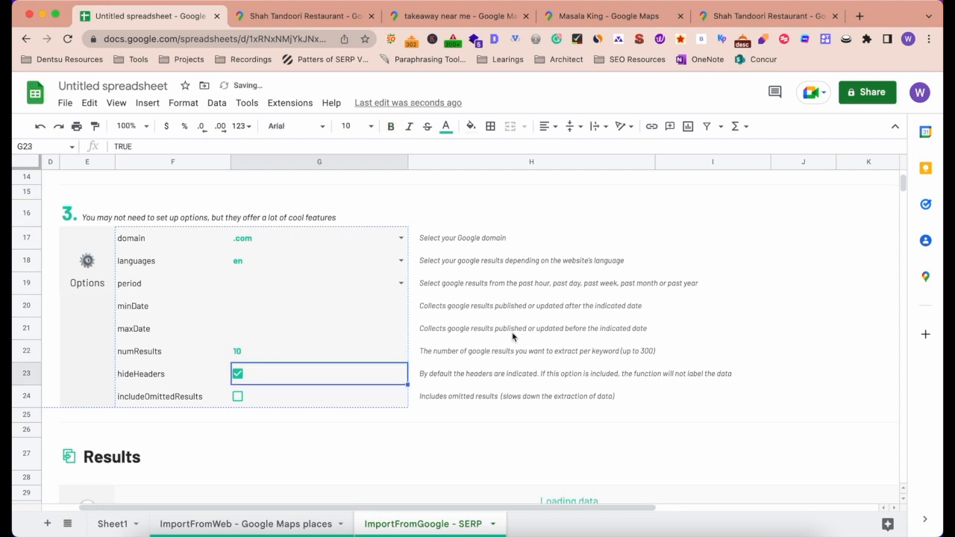
- Look through the search results imported below the options and compare them with the three search terms in rows 6 to 8
scroll(477, 364, down, 2)
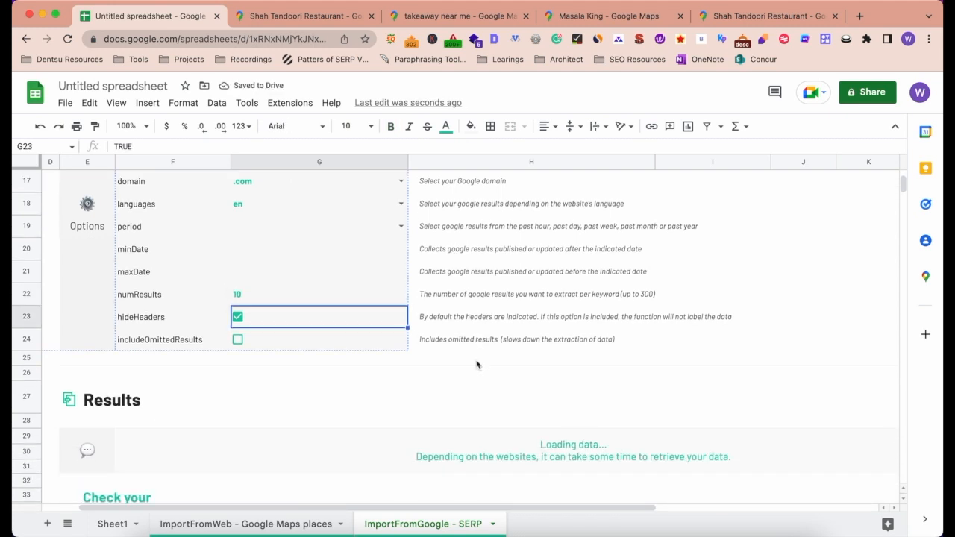
scroll(235, 311, down, 2)
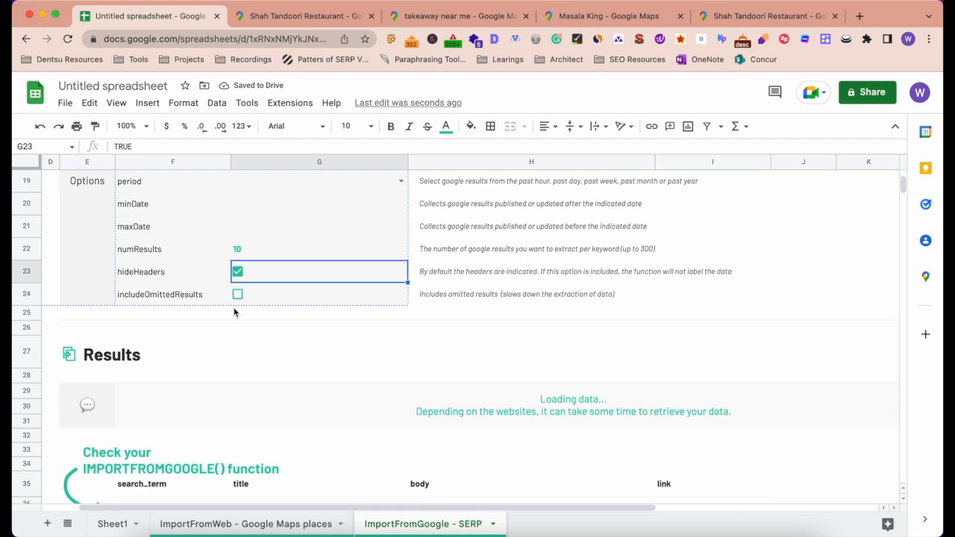
scroll(234, 312, down, 2)
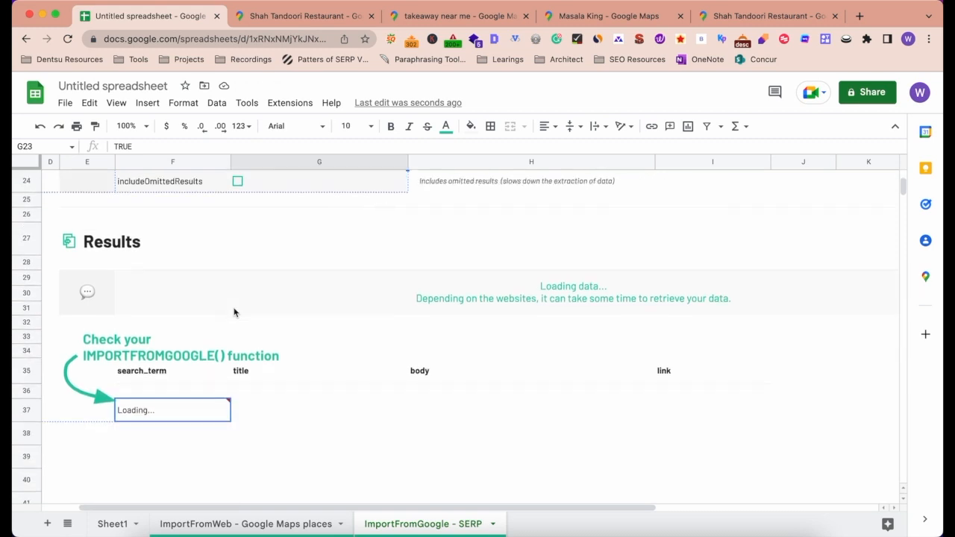
scroll(234, 312, down, 20)
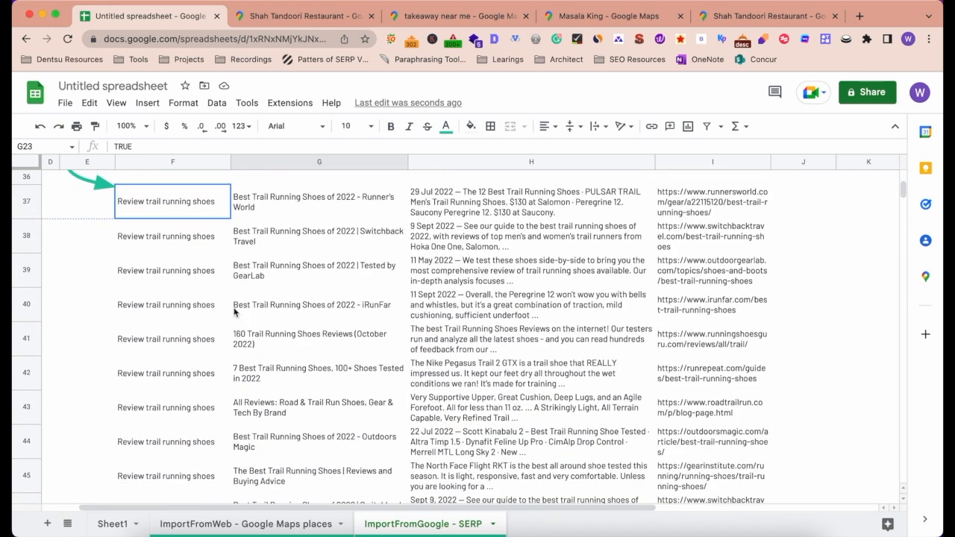
scroll(234, 311, up, 15)
scroll(235, 312, up, 10)
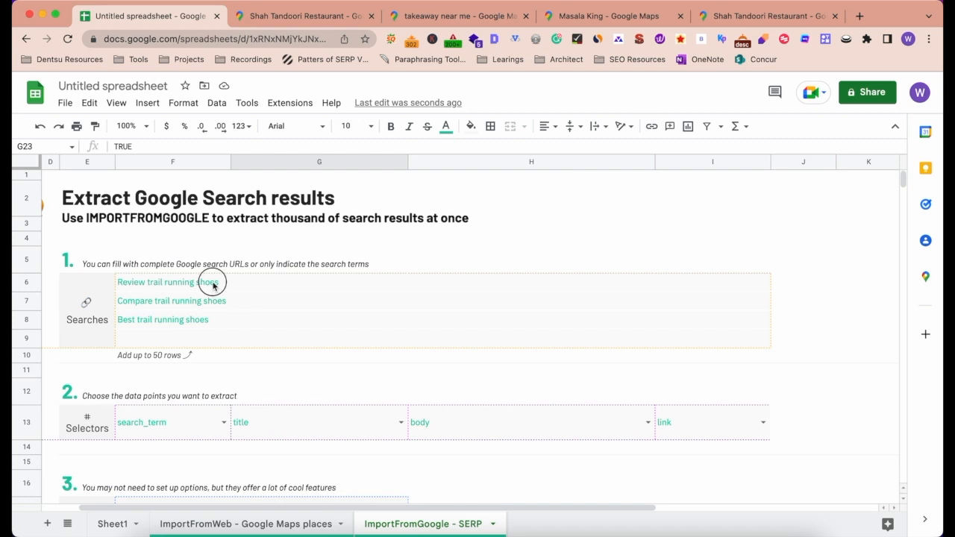
click(213, 282)
key(Down)
key(Down)
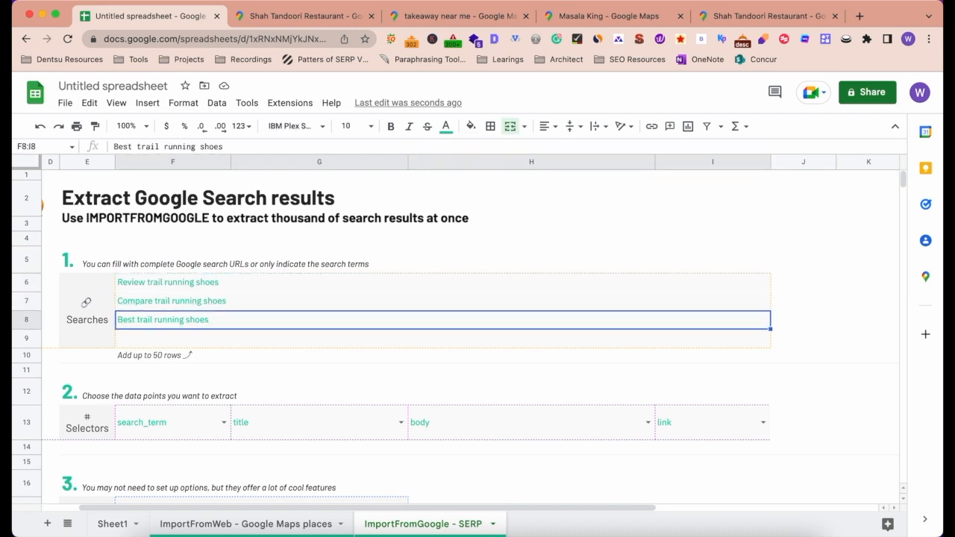
scroll(455, 335, down, 20)
scroll(455, 336, down, 8)
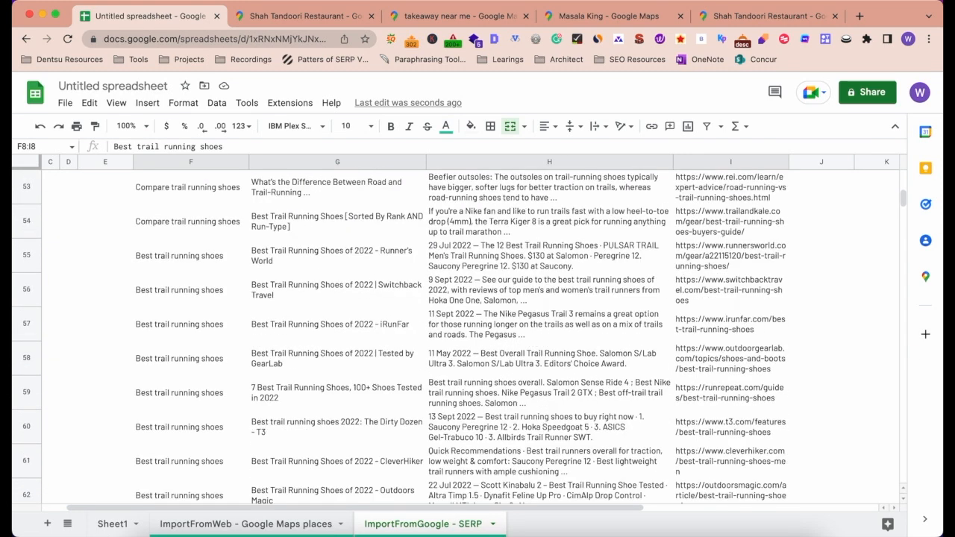
- Go row by row through the results imported for the "Best trail running shoes" search term, starting at row 55
scroll(455, 336, up, 3)
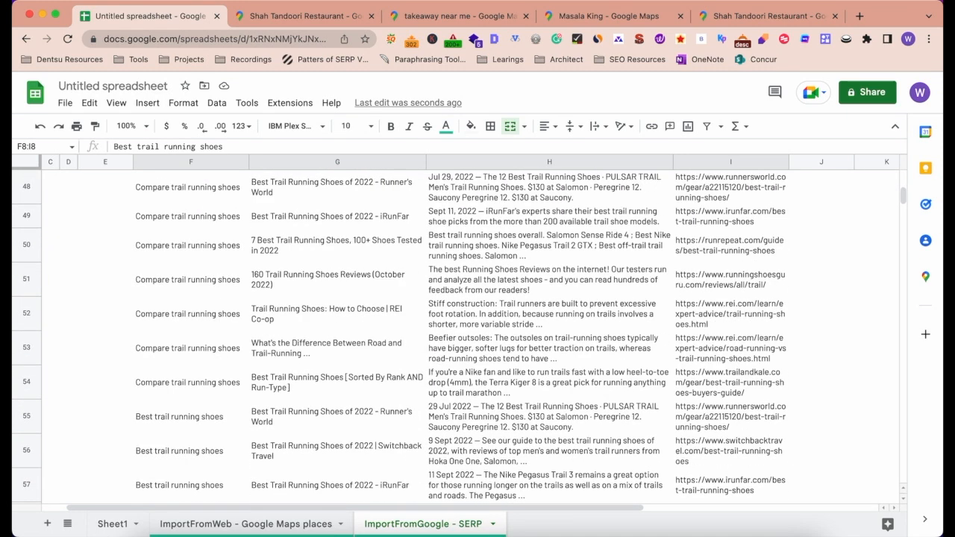
click(215, 427)
key(Down)
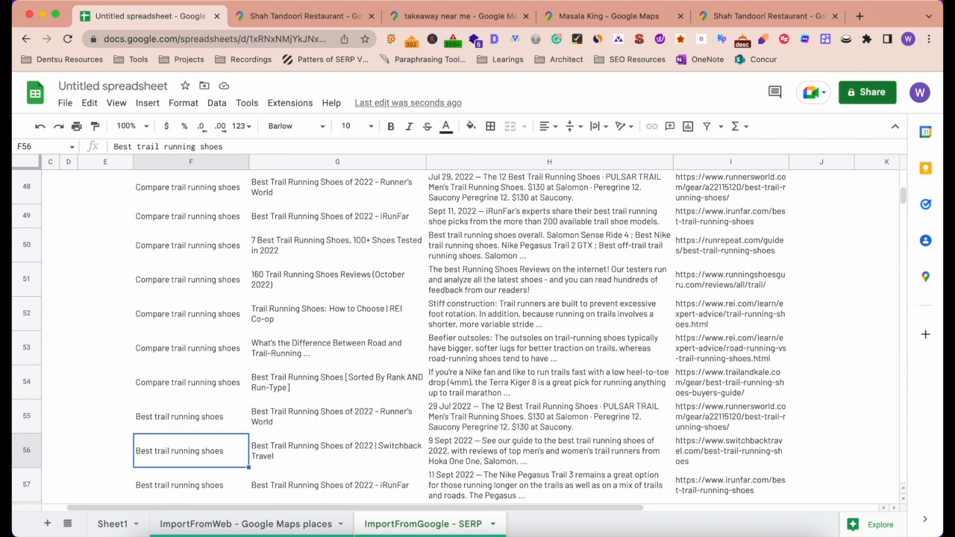
key(Down)
key(Down)
key(Down)
key(Down)
key(Down)
key(Down)
key(Down)
key(Down)
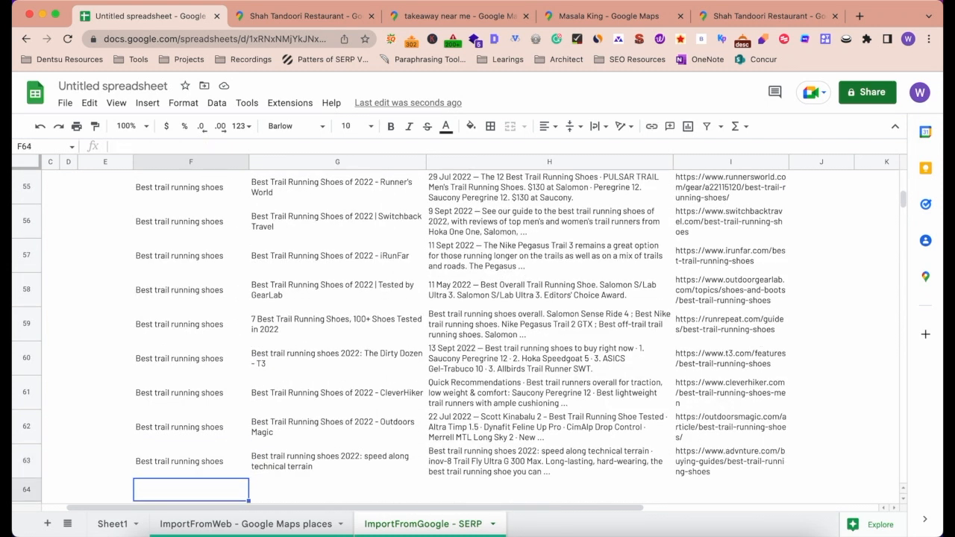
- Look back up through the results imported for the "Compare trail running shoes" and "Review trail running shoes" search terms
scroll(232, 341, up, 5)
click(203, 289)
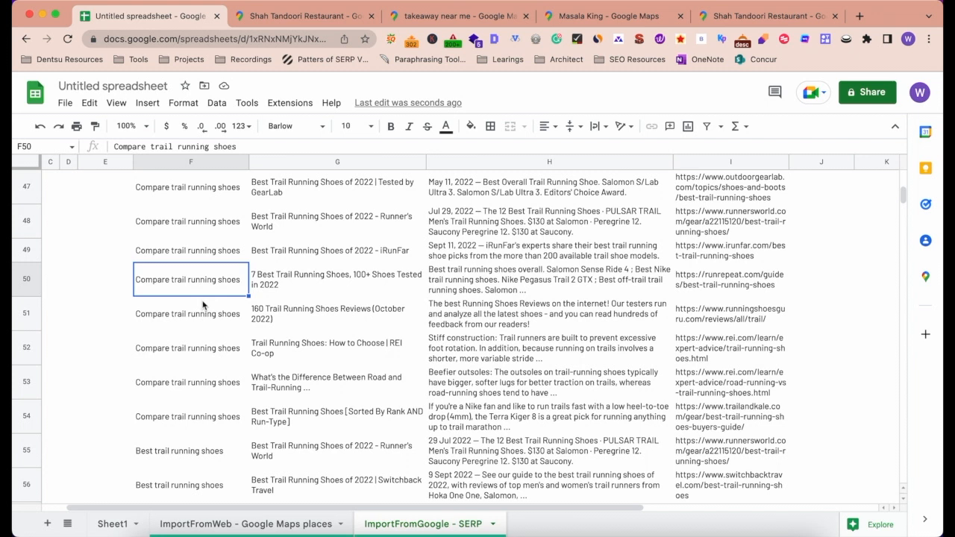
scroll(202, 304, up, 3)
click(200, 230)
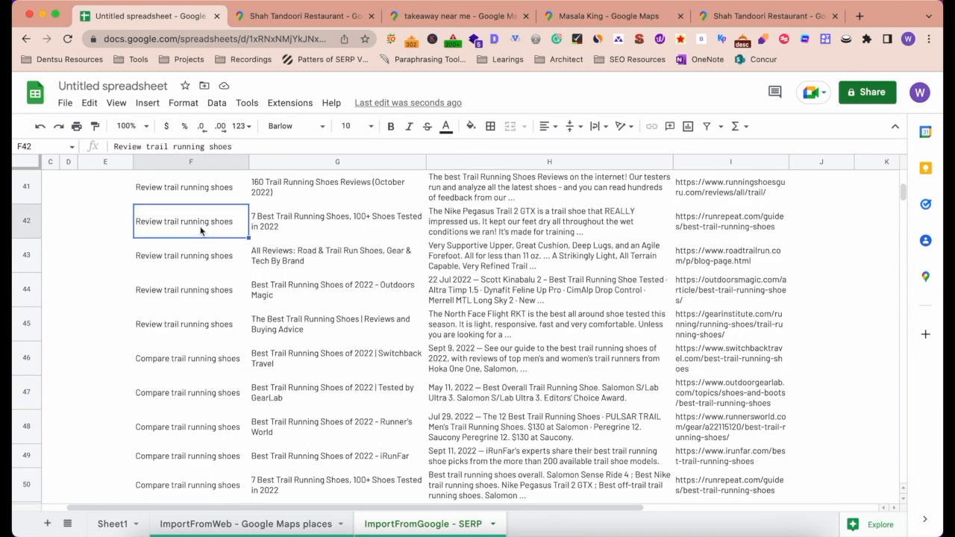
scroll(299, 255, up, 2)
scroll(299, 252, up, 2)
- Go through the search term, title, body and link of the first imported result in row 37
click(219, 248)
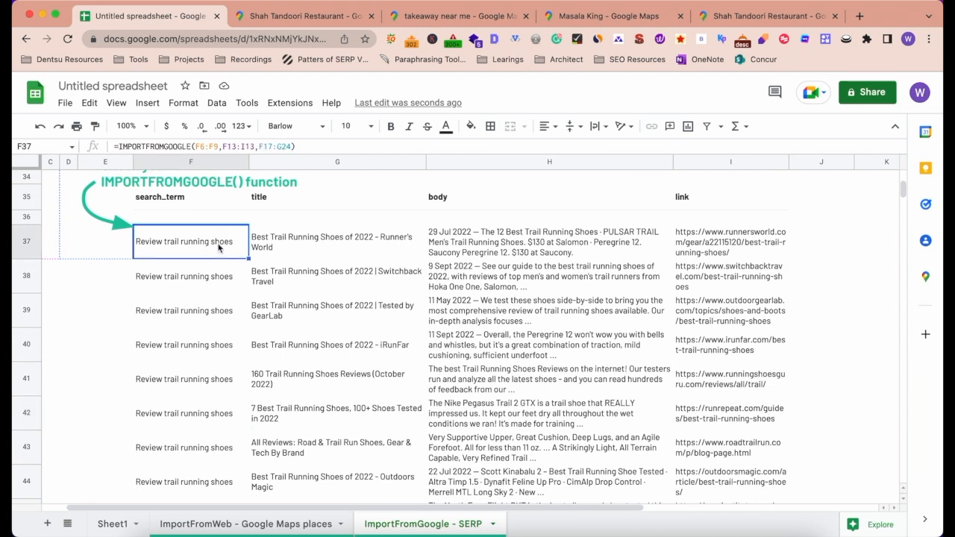
key(Right)
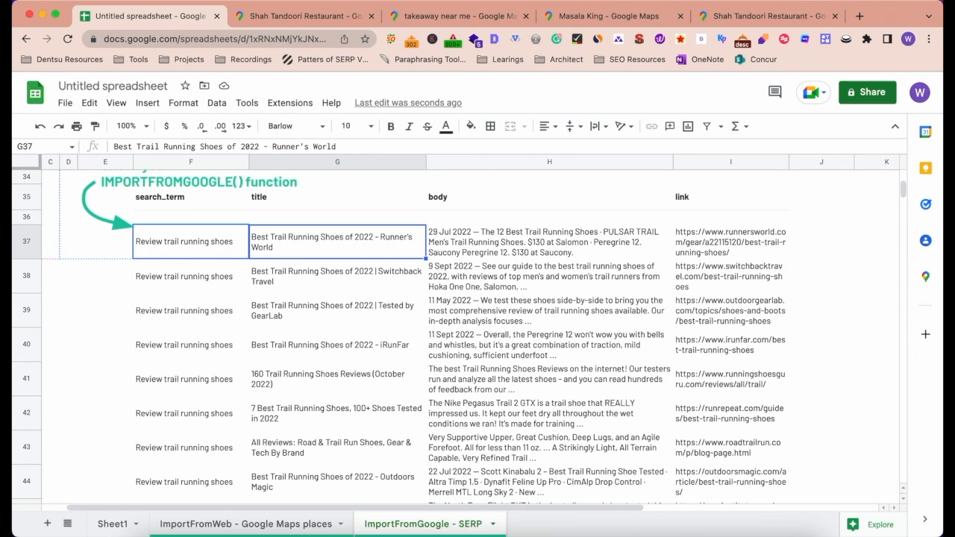
key(Right)
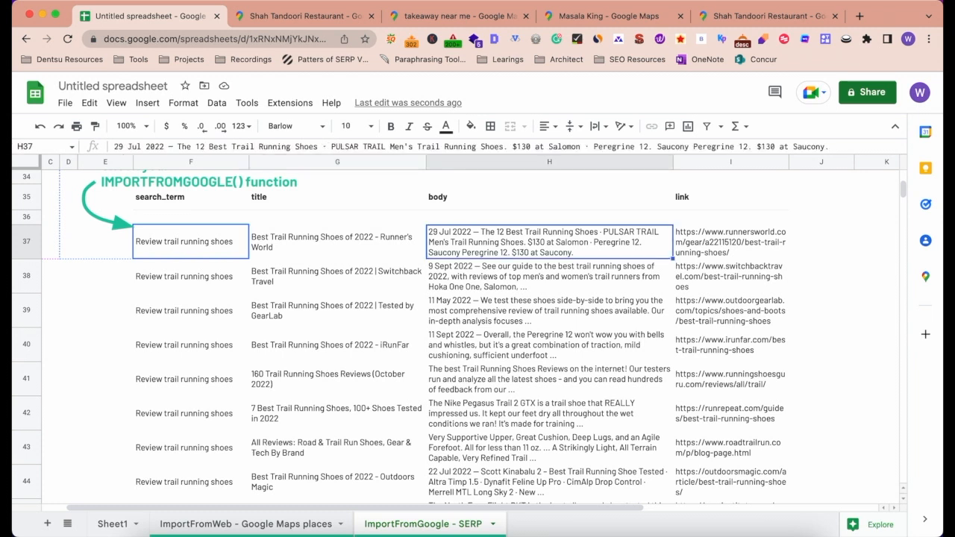
key(Right)
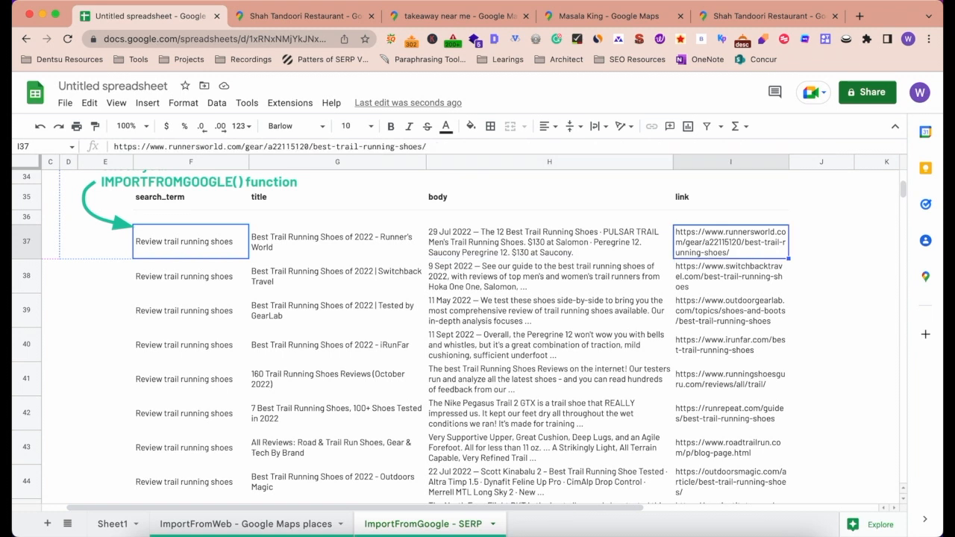
scroll(399, 335, down, 5)
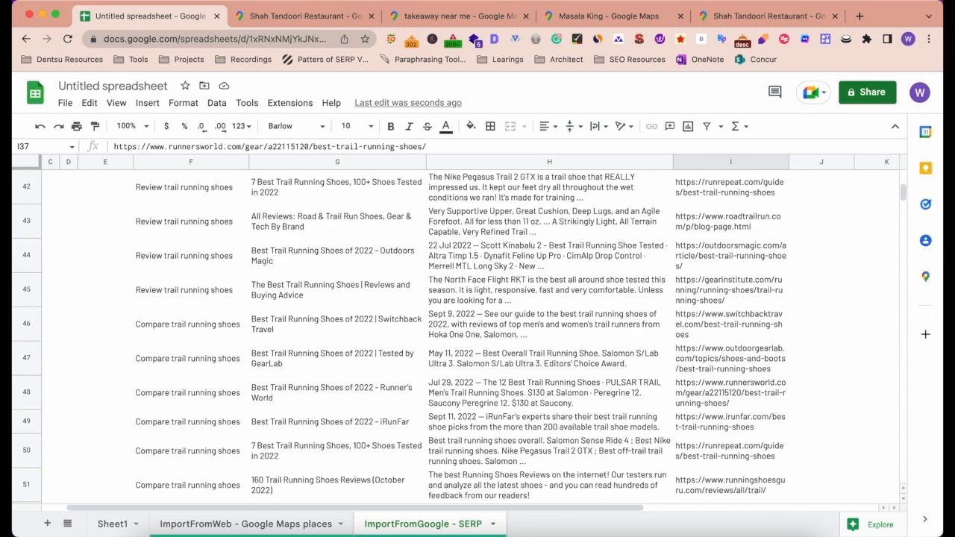
- Add "zakat calculator" as a fourth search term in row 9 of the Searches section
scroll(399, 335, up, 7)
scroll(399, 336, up, 3)
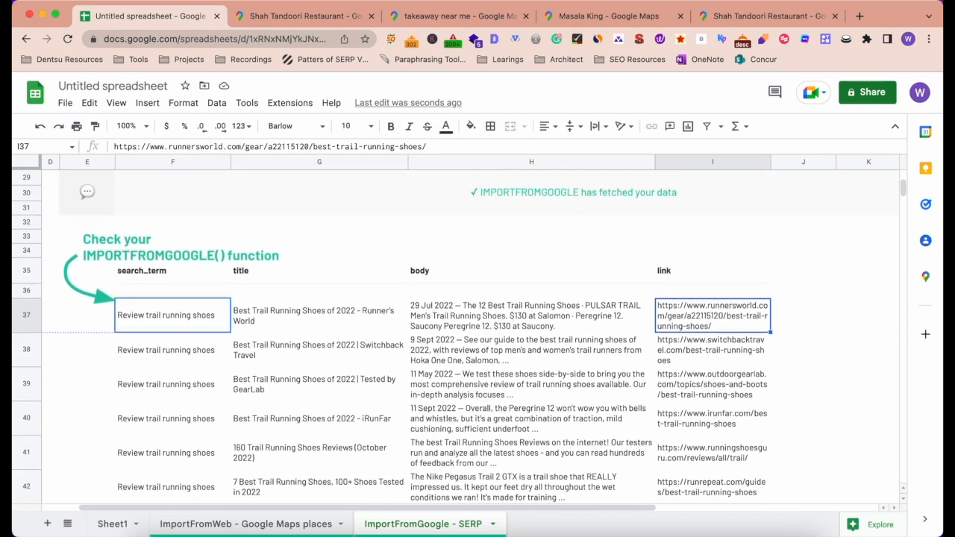
scroll(170, 284, up, 10)
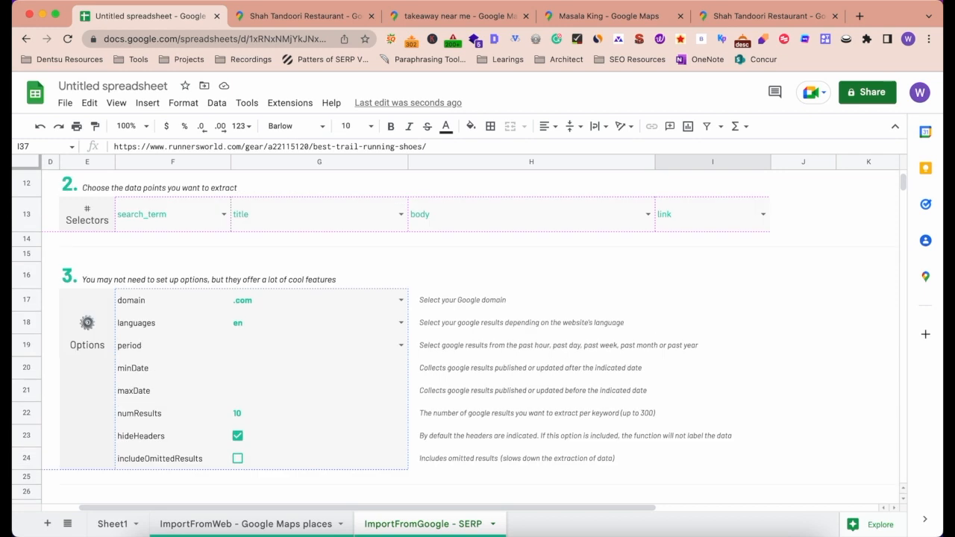
click(166, 292)
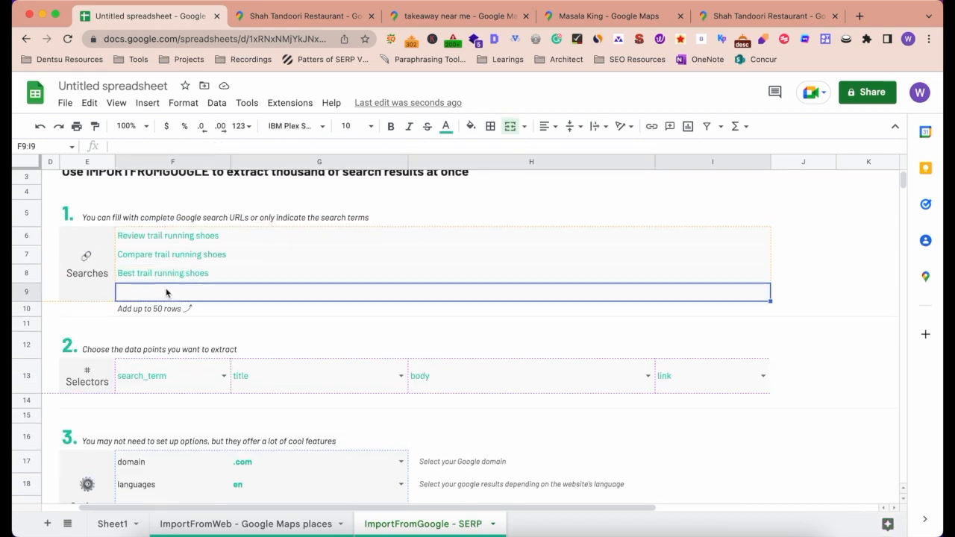
key(Return)
text(zakat calcula)
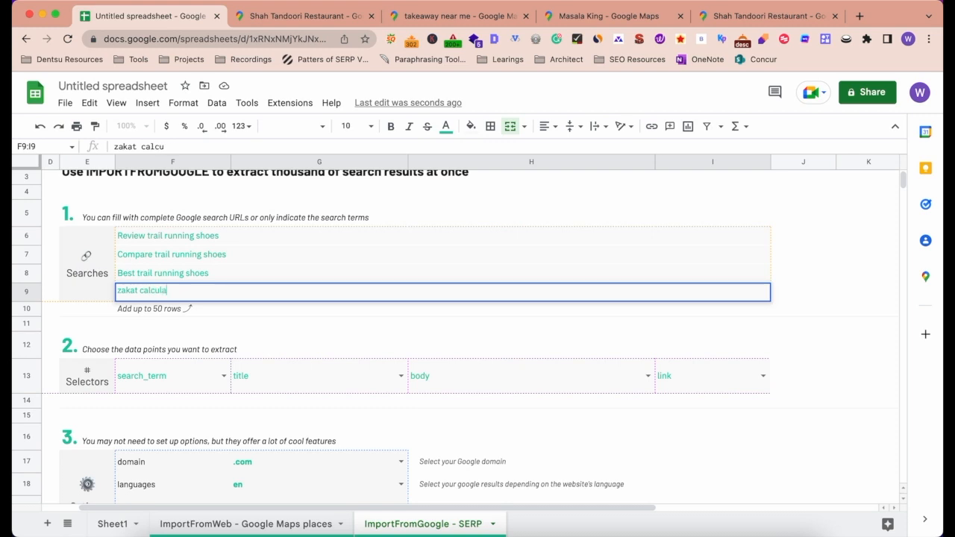
text(tor)
key(Return)
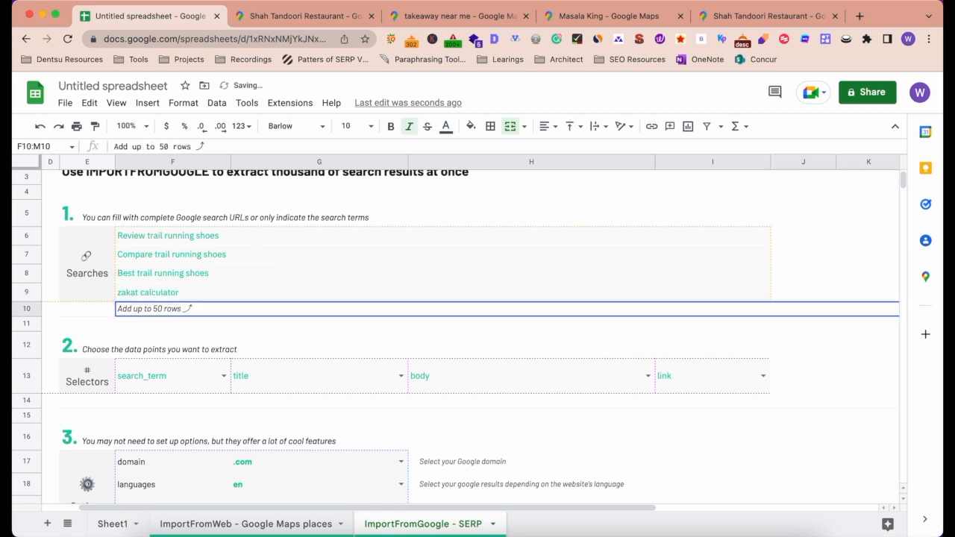
- Find the results imported for the "zakat calculator" search term and examine the first one's body and link in row 64
click(187, 295)
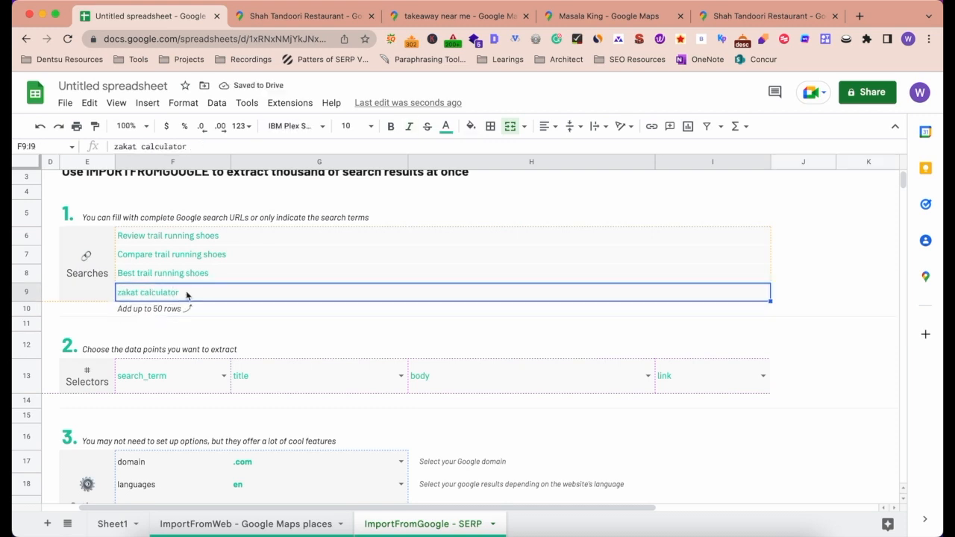
scroll(186, 295, down, 15)
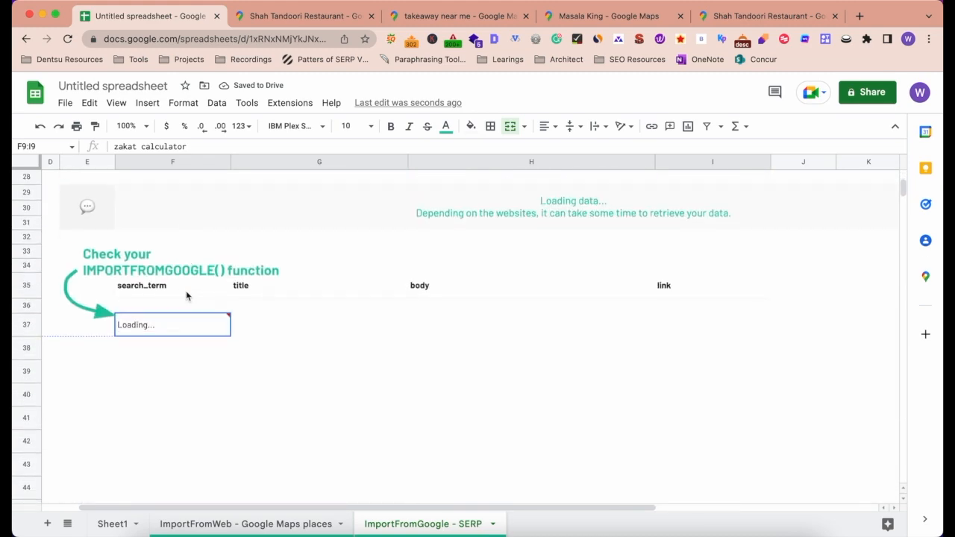
scroll(188, 296, down, 15)
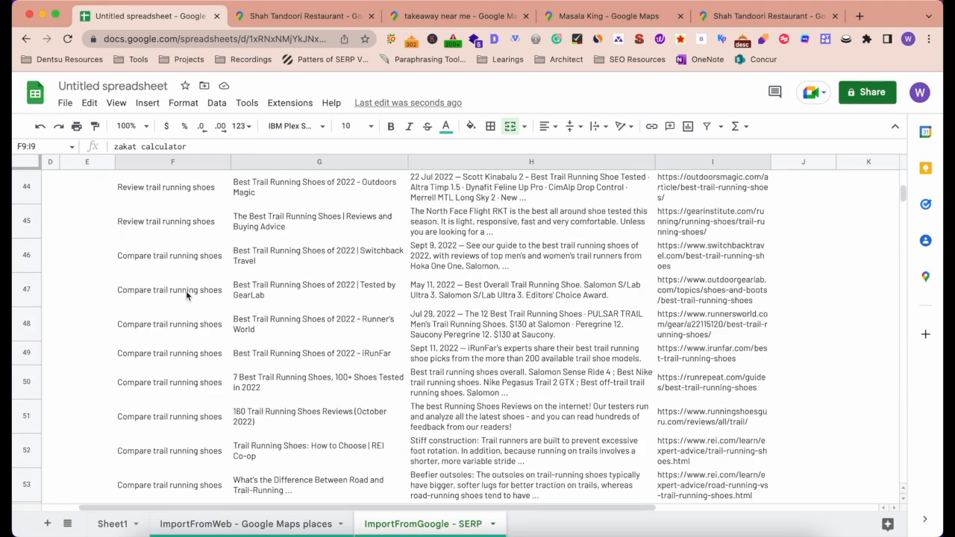
scroll(186, 295, up, 3)
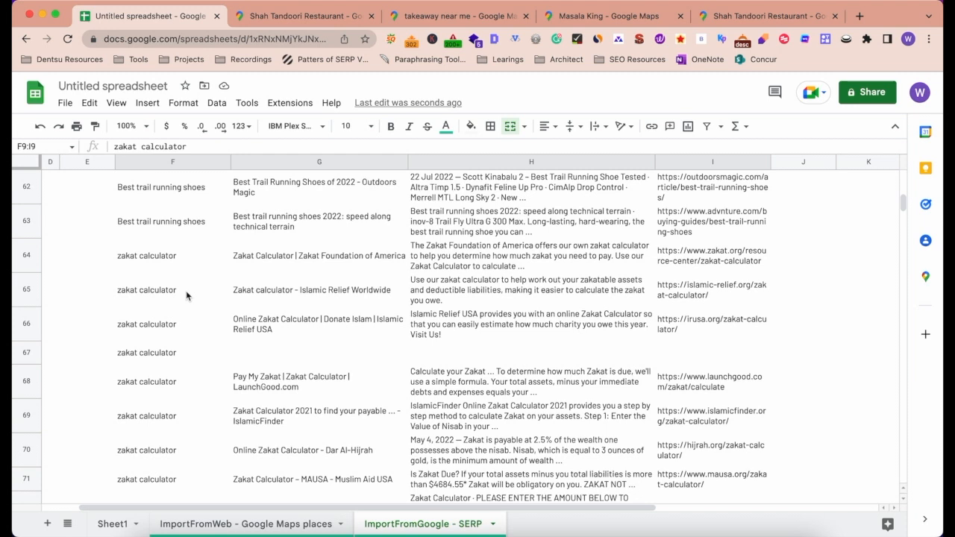
scroll(185, 290, up, 2)
click(175, 292)
click(450, 286)
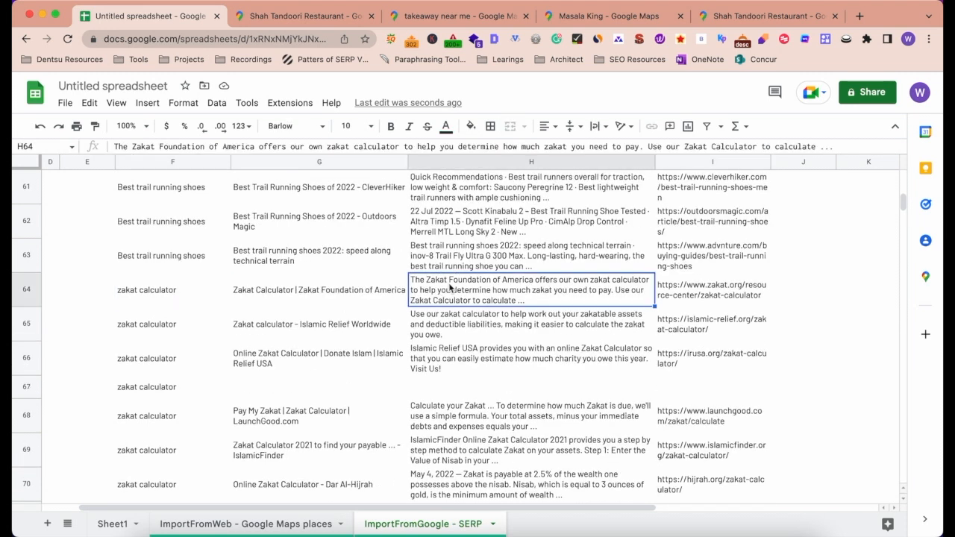
click(700, 292)
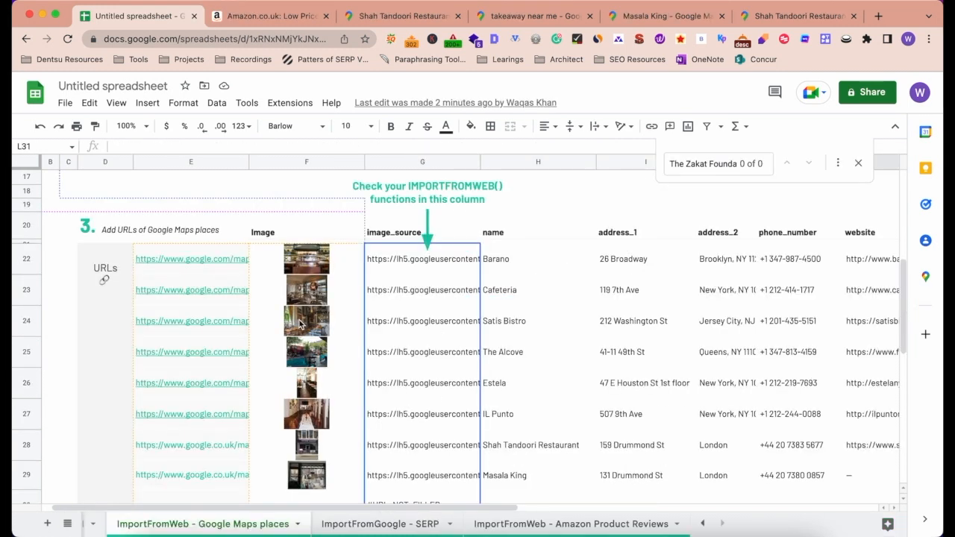